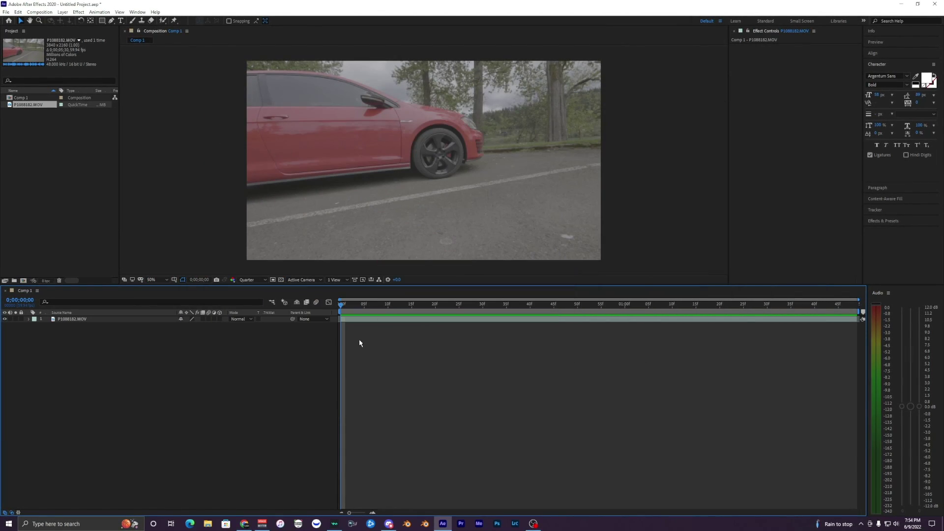
# Preview the car footage from the start of the clip.
pyautogui.click(368, 319)
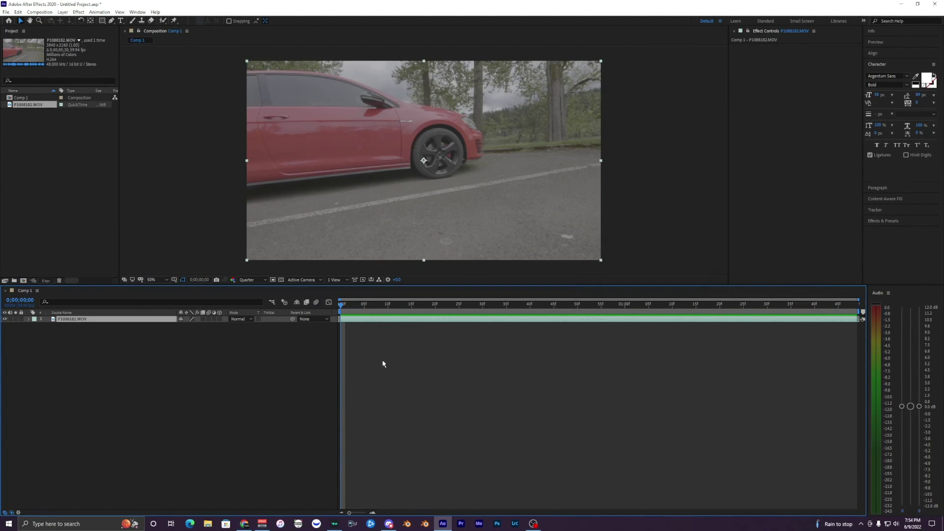
pyautogui.click(365, 338)
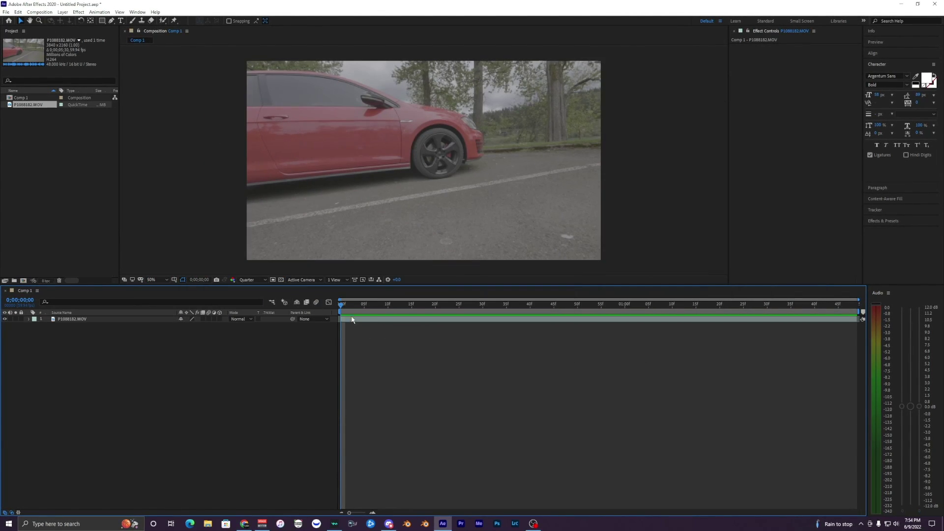
pyautogui.click(352, 321)
pyautogui.press('space')
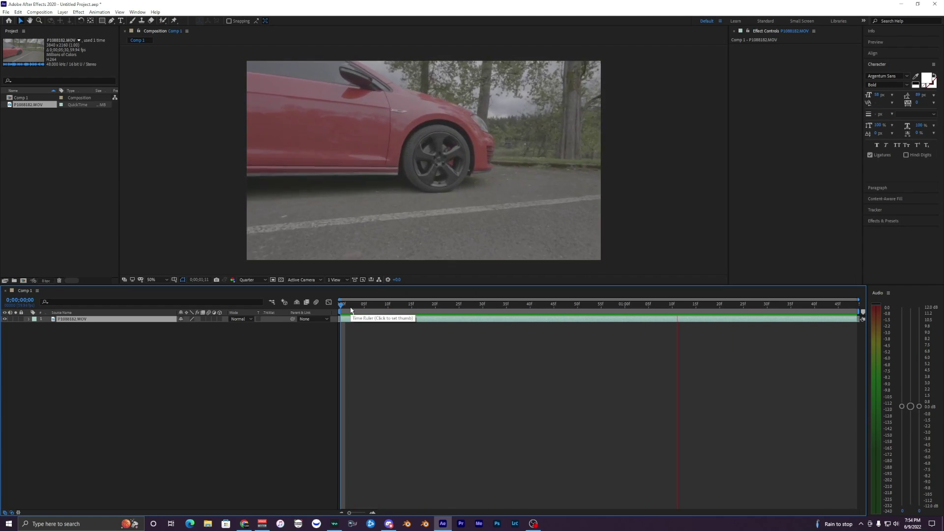
pyautogui.moveTo(351, 309); pyautogui.dragTo(360, 314)
pyautogui.press('space')
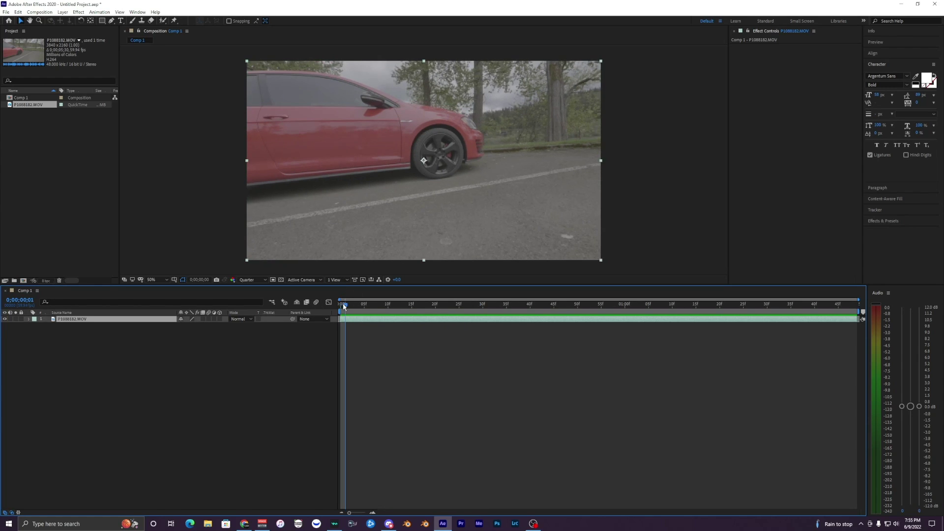
pyautogui.moveTo(370, 300); pyautogui.dragTo(339, 305)
# Duplicate the P1080182.MOV footage layer and select the top copy.
pyautogui.click(364, 339)
pyautogui.click(351, 321)
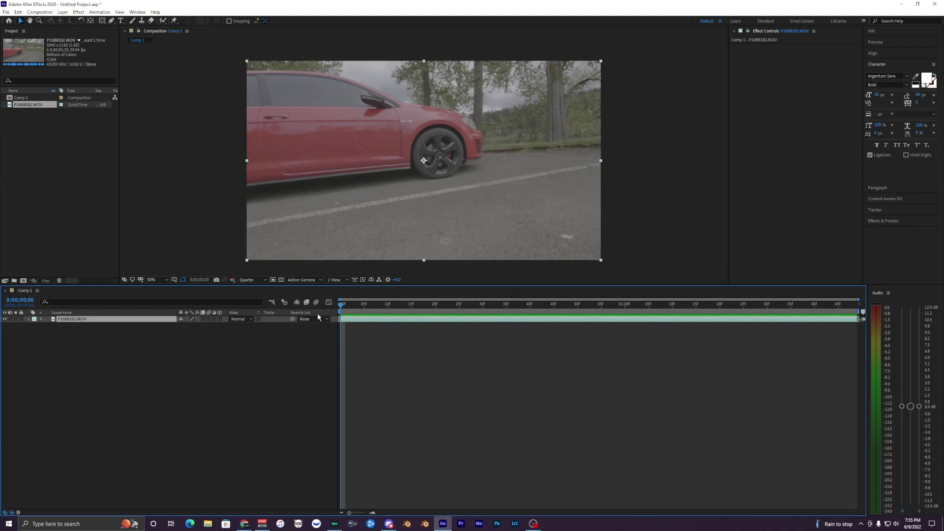
pyautogui.click(344, 337)
pyautogui.click(352, 321)
pyautogui.click(352, 330)
pyautogui.click(352, 321)
pyautogui.click(354, 336)
pyautogui.click(351, 320)
pyautogui.hotkey('ctrl', 'd')
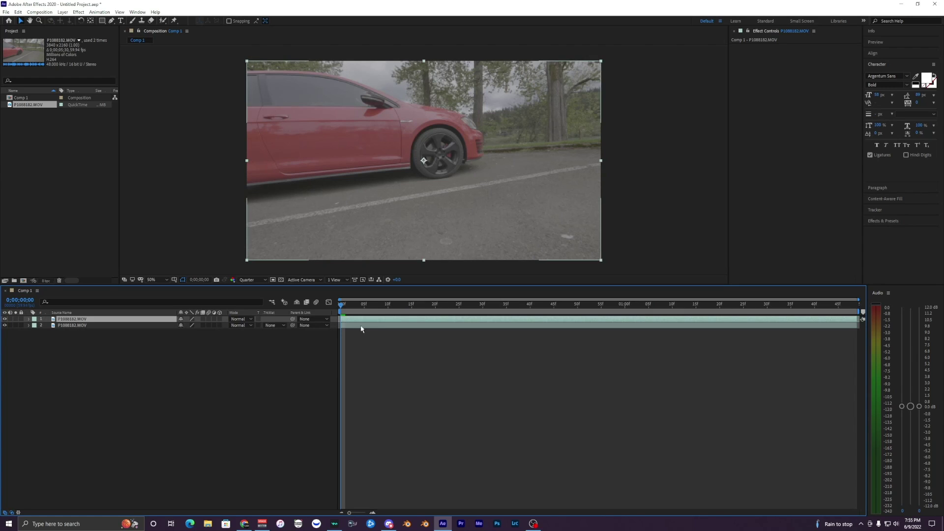
pyautogui.click(351, 325)
pyautogui.click(351, 320)
pyautogui.click(351, 325)
pyautogui.click(351, 319)
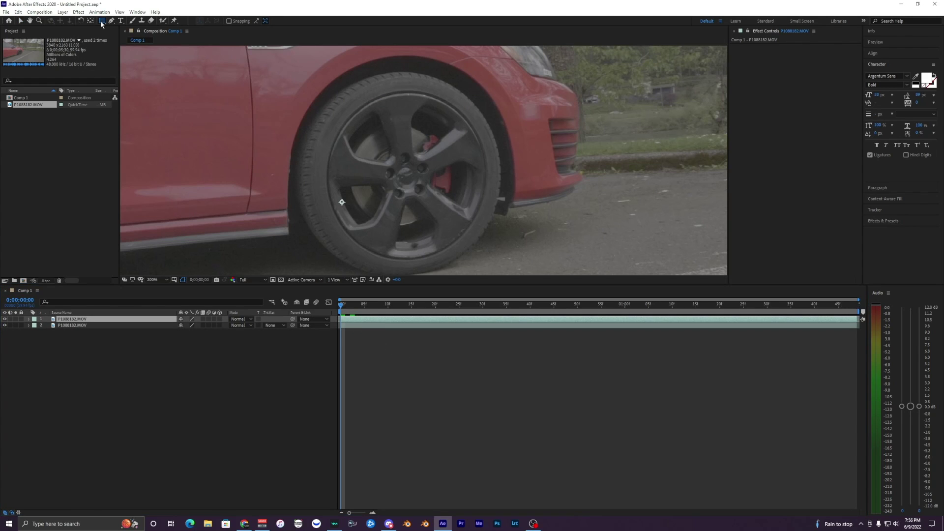
# Switch the shape tool to the Ellipse Tool.
pyautogui.click(102, 21)
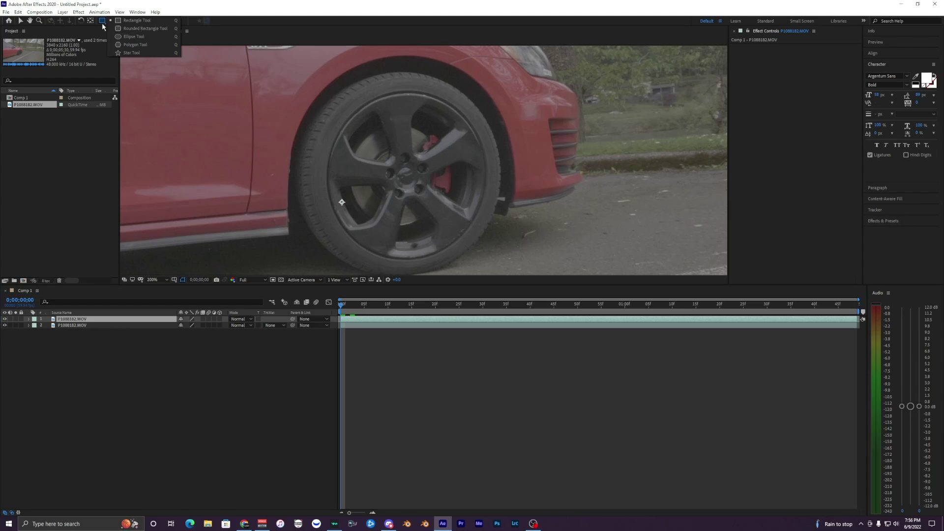
pyautogui.click(137, 37)
pyautogui.click(104, 22)
pyautogui.click(135, 38)
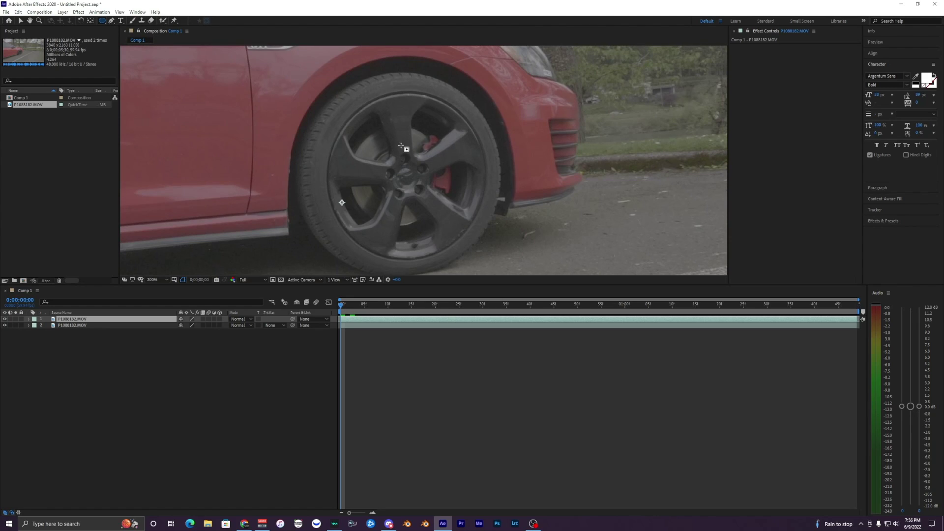
# Draw an elliptical mask over the front wheel, redrawing it once and enlarging it around the tyre.
pyautogui.moveTo(316, 89); pyautogui.dragTo(511, 261)
pyautogui.hotkey('ctrl', 'z')
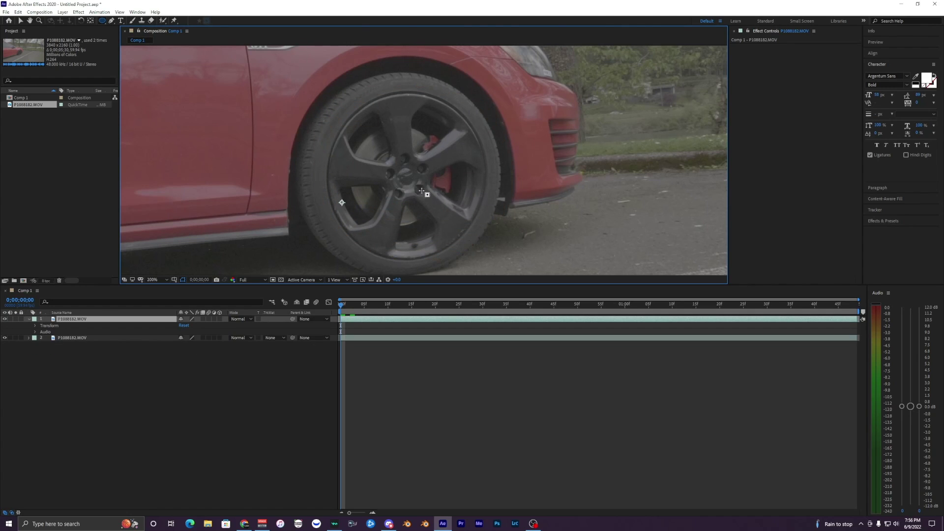
pyautogui.moveTo(309, 76); pyautogui.dragTo(483, 246)
pyautogui.moveTo(482, 205); pyautogui.dragTo(477, 163)
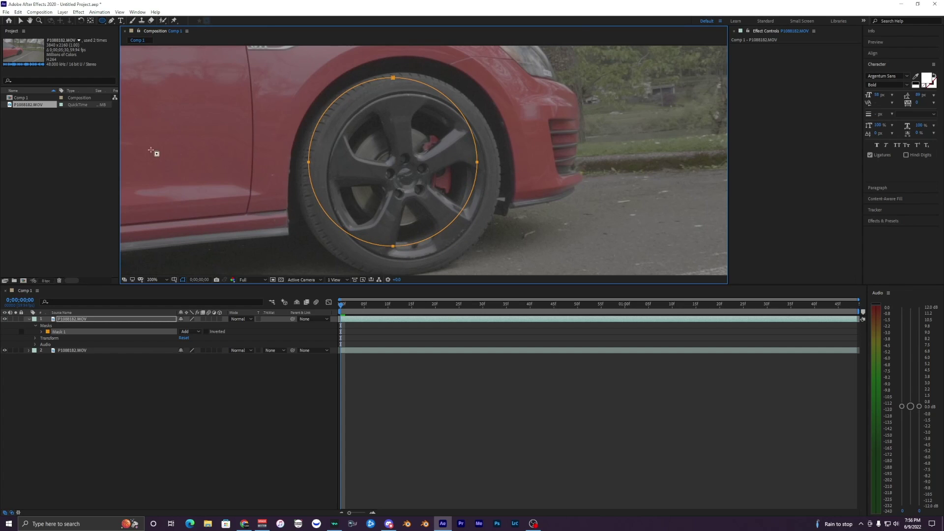
# With the Selection tool, drag the mask's points so it hugs the rim's outer edge.
pyautogui.click(20, 21)
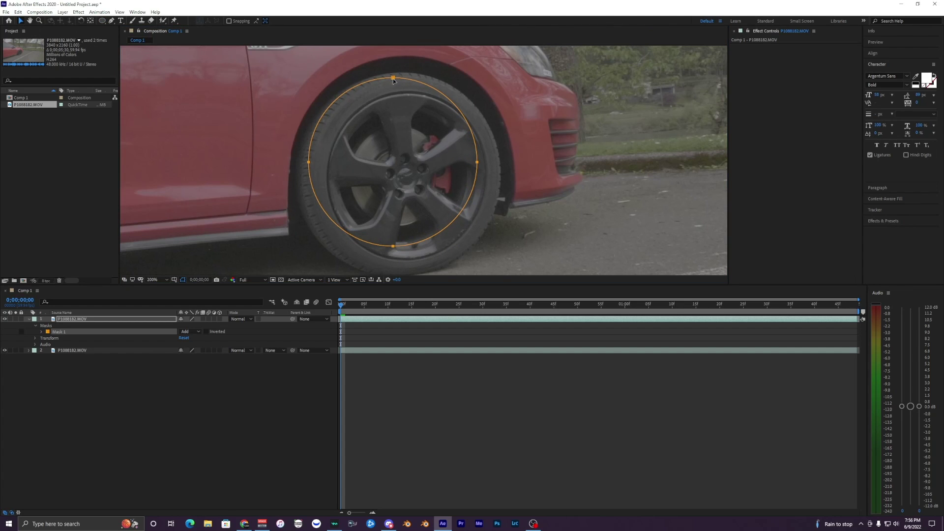
pyautogui.moveTo(394, 80); pyautogui.dragTo(411, 93)
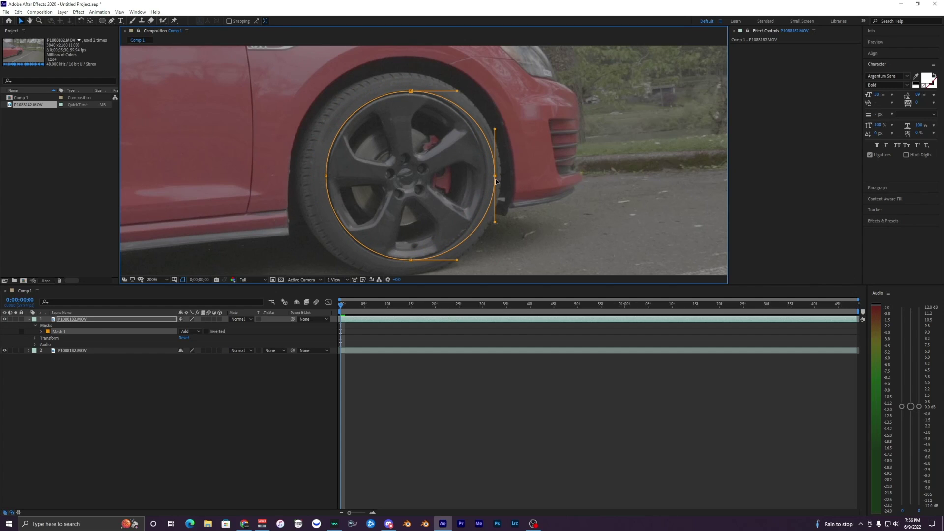
pyautogui.moveTo(495, 175); pyautogui.dragTo(485, 175)
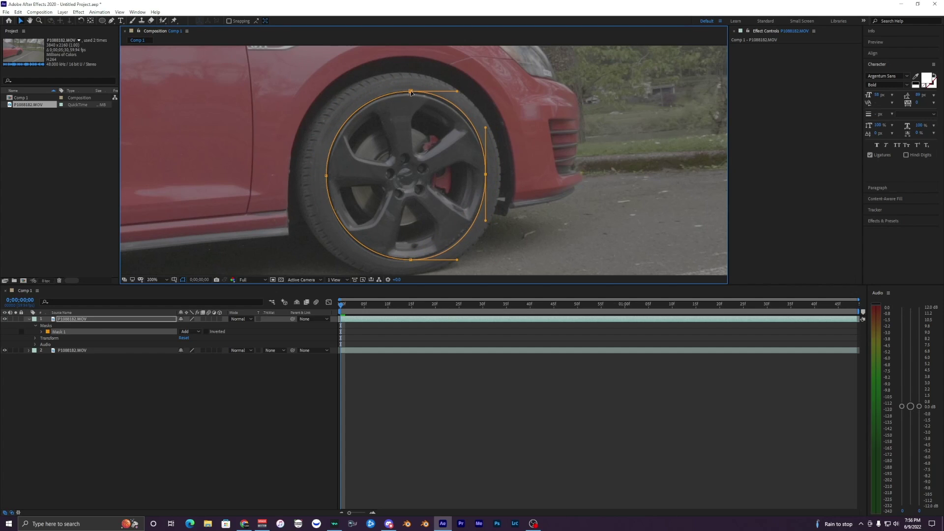
pyautogui.moveTo(411, 91); pyautogui.dragTo(408, 93)
pyautogui.moveTo(412, 261); pyautogui.dragTo(409, 259)
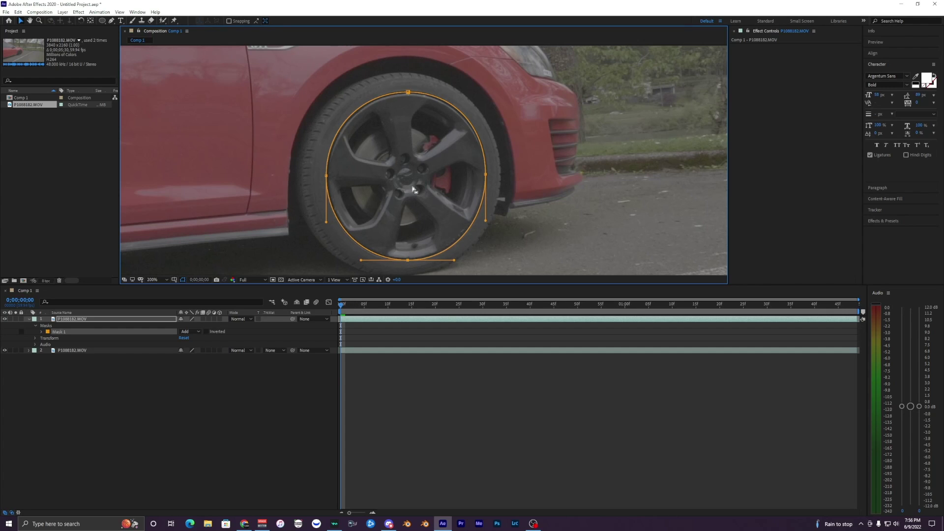
pyautogui.click(406, 92)
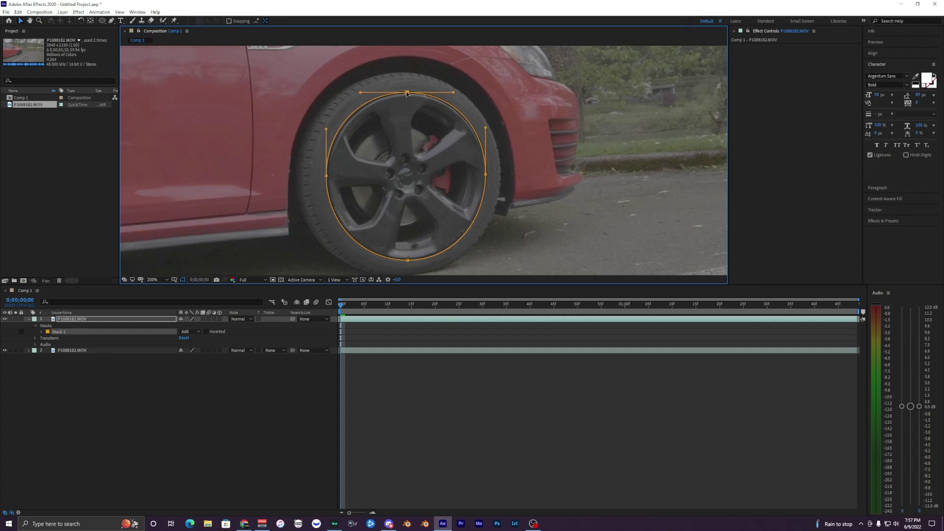
# Use Track Mask on Mask 1 and track it forward through the whole clip.
pyautogui.rightClick(105, 333)
pyautogui.click(115, 338)
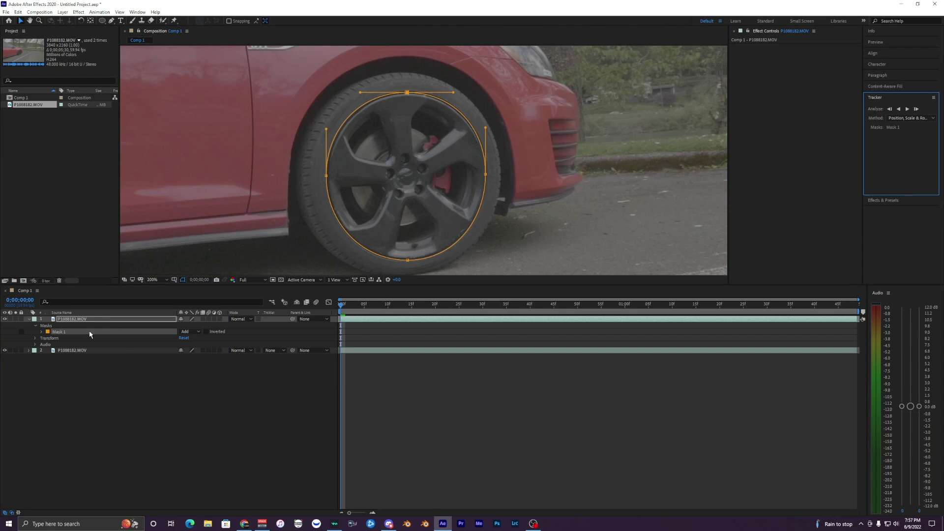
pyautogui.click(72, 320)
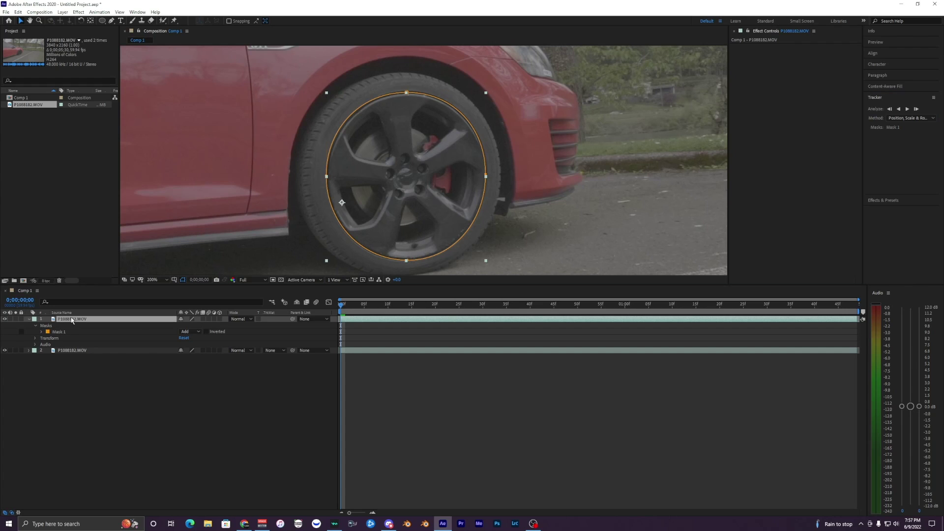
pyautogui.click(75, 339)
pyautogui.click(77, 320)
pyautogui.press('m')
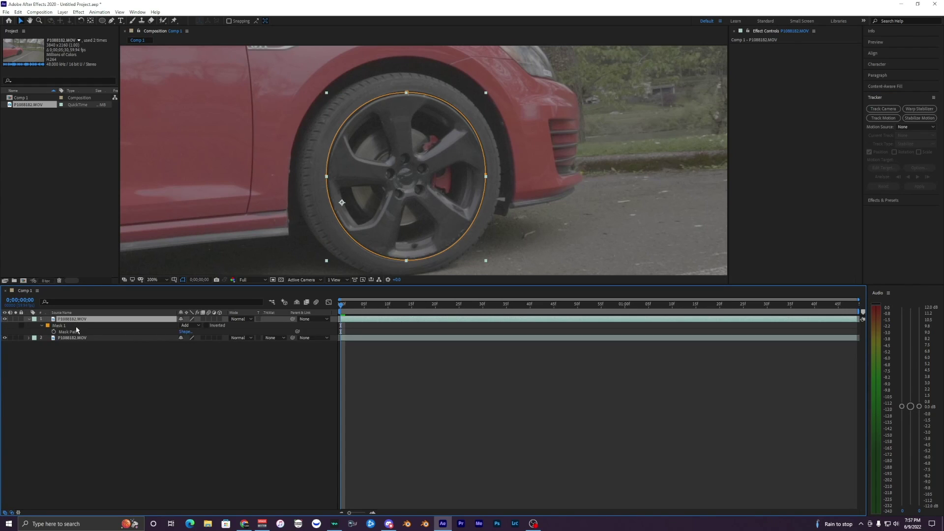
pyautogui.click(63, 325)
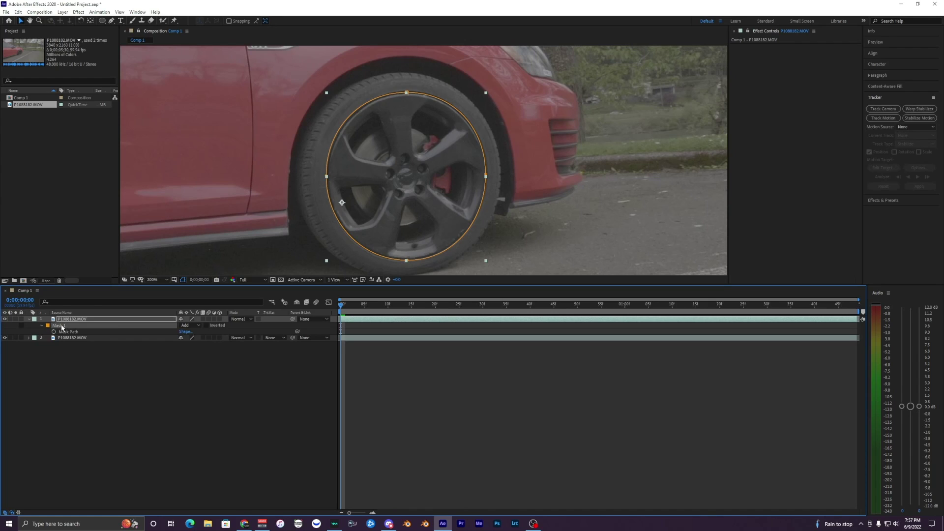
pyautogui.rightClick(74, 332)
pyautogui.click(138, 328)
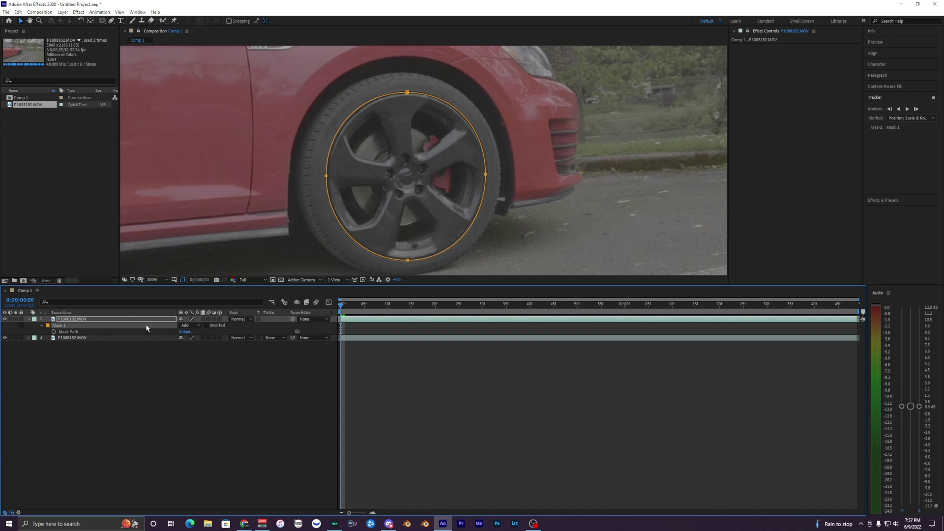
pyautogui.click(908, 110)
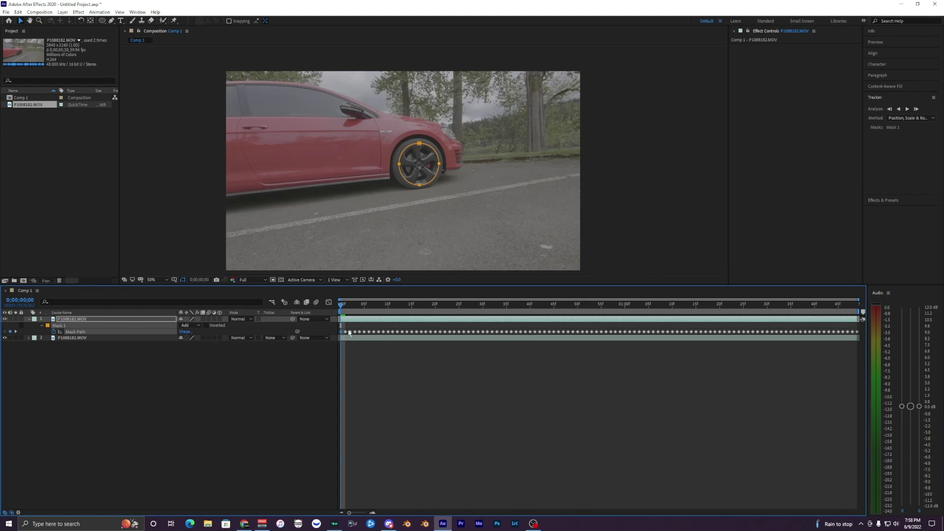
# Inspect the tracked Mask Path keyframes and preview the mask following the wheel.
pyautogui.moveTo(342, 328); pyautogui.dragTo(864, 334)
pyautogui.click(361, 354)
pyautogui.press('space')
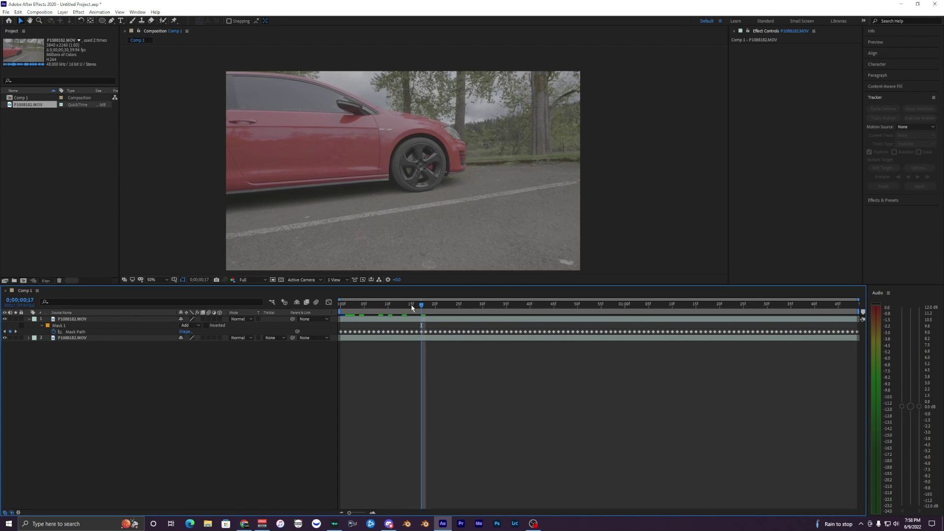
pyautogui.click(381, 319)
pyautogui.moveTo(423, 306); pyautogui.dragTo(599, 312)
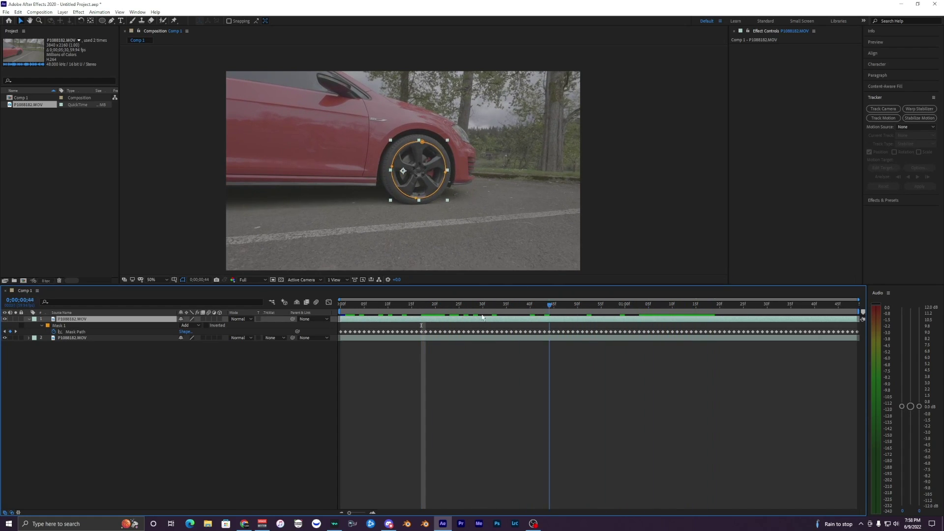
pyautogui.press('space')
pyautogui.moveTo(341, 319); pyautogui.dragTo(531, 324)
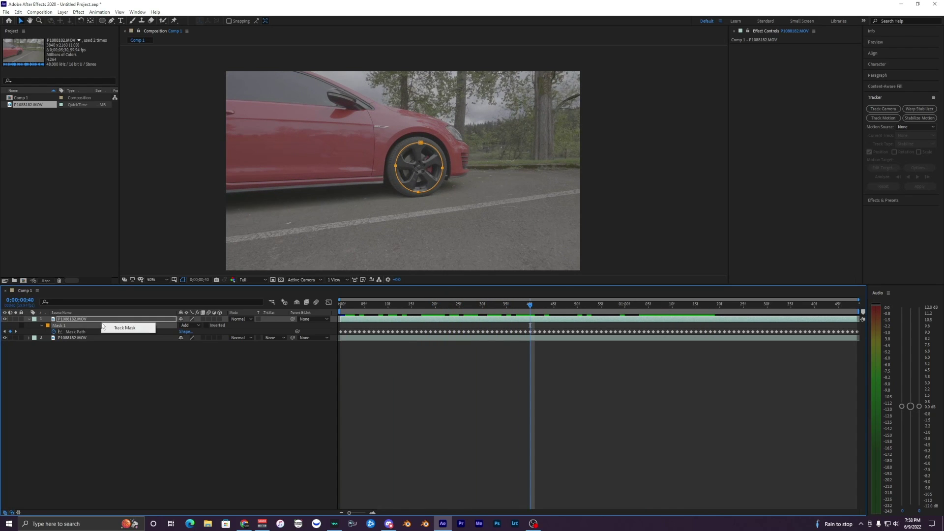
pyautogui.click(158, 368)
pyautogui.click(378, 320)
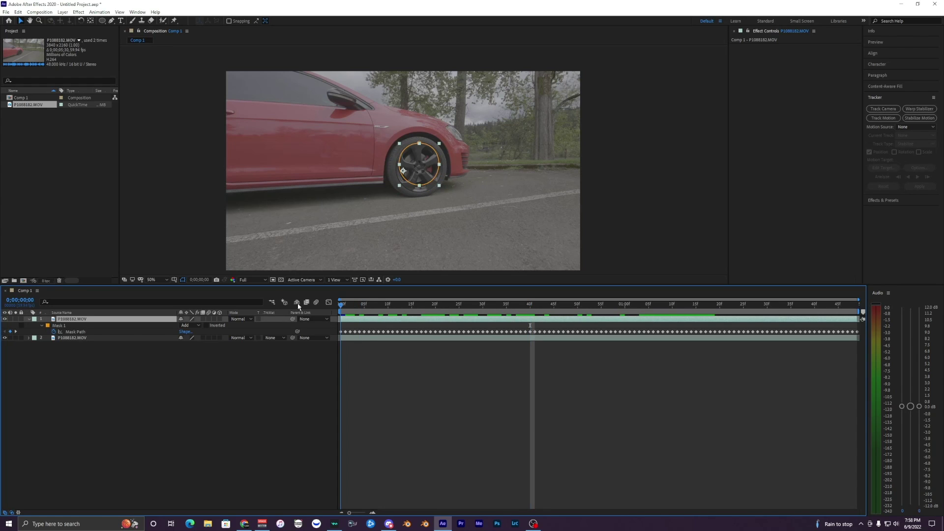
# Scrub the early frames around 0;00;01;02 to verify the track, then return to the first frame.
pyautogui.click(374, 305)
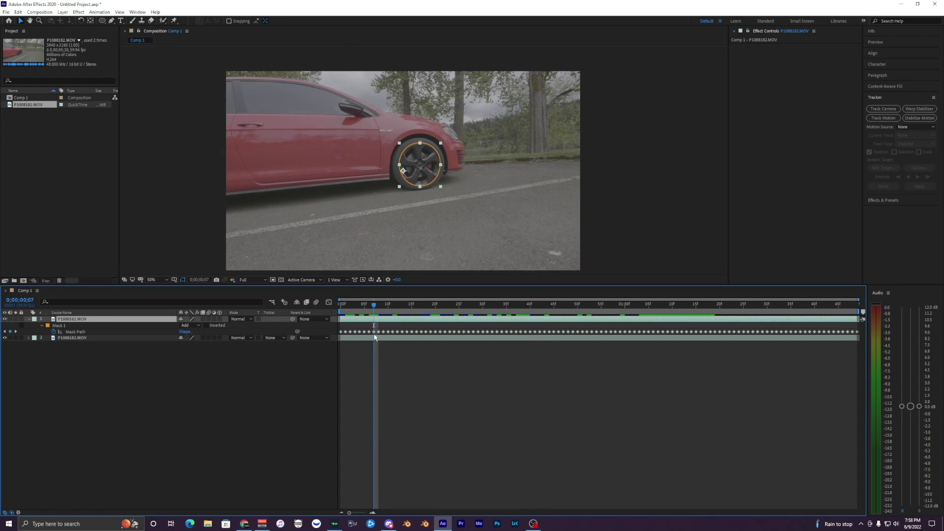
pyautogui.click(376, 338)
pyautogui.click(374, 318)
pyautogui.press('space')
pyautogui.moveTo(560, 315); pyautogui.dragTo(635, 315)
pyautogui.click(367, 326)
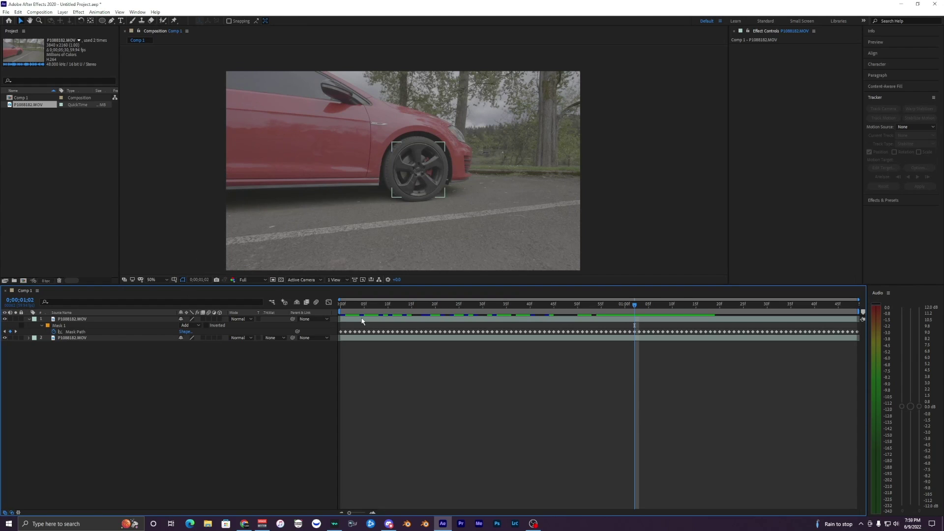
pyautogui.click(359, 318)
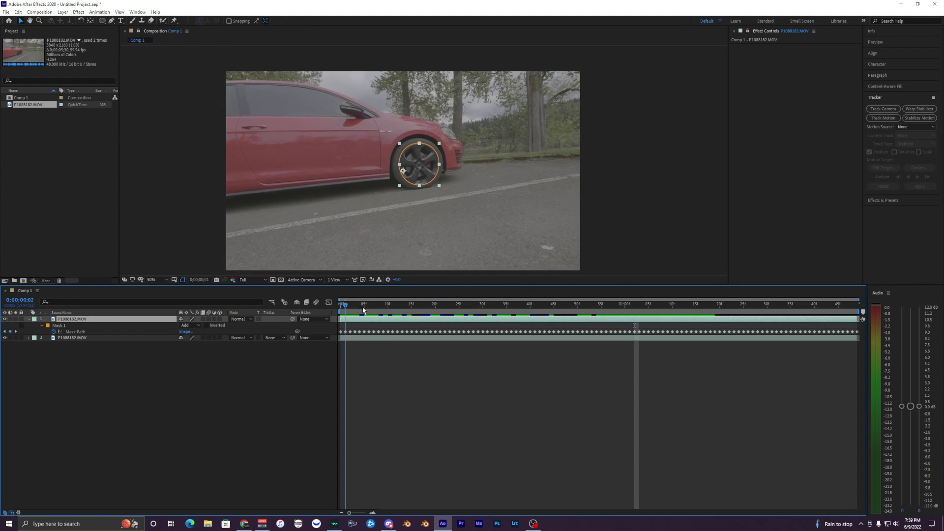
pyautogui.click(359, 305)
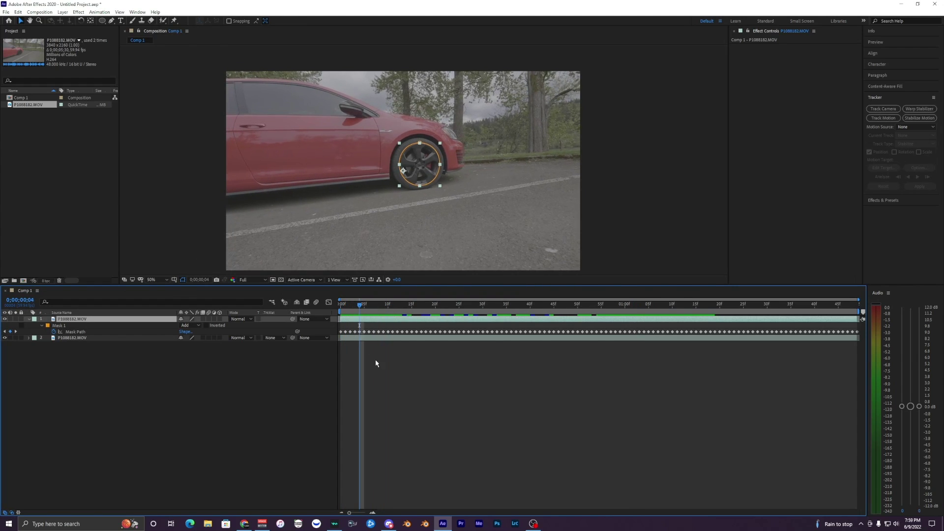
pyautogui.click(346, 305)
pyautogui.moveTo(346, 307); pyautogui.dragTo(418, 310)
pyautogui.click(357, 326)
pyautogui.click(357, 319)
pyautogui.click(360, 338)
pyautogui.click(352, 319)
pyautogui.press('Home')
pyautogui.scroll(2, 428, 162)
pyautogui.scroll(-2, 431, 160)
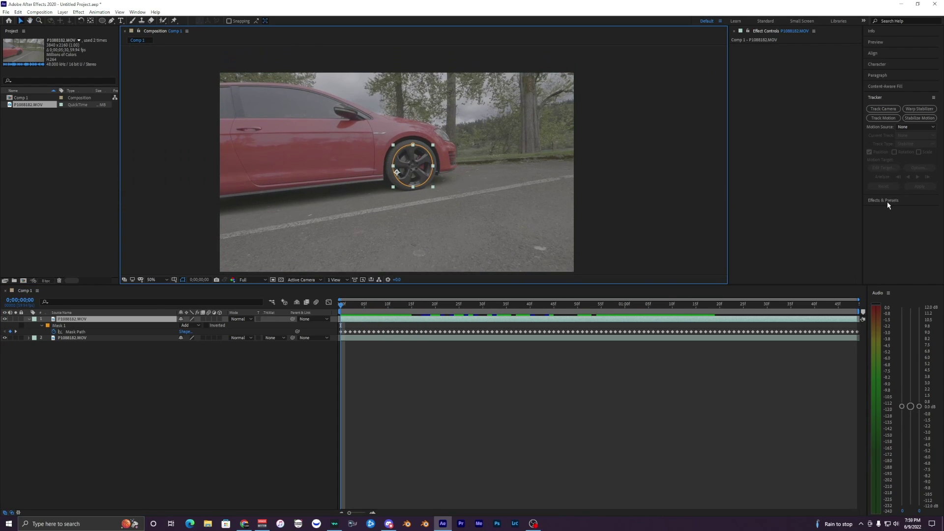
# Search Effects & Presets for 'sab' and drag Video Copilot Saber onto the masked top layer.
pyautogui.click(883, 200)
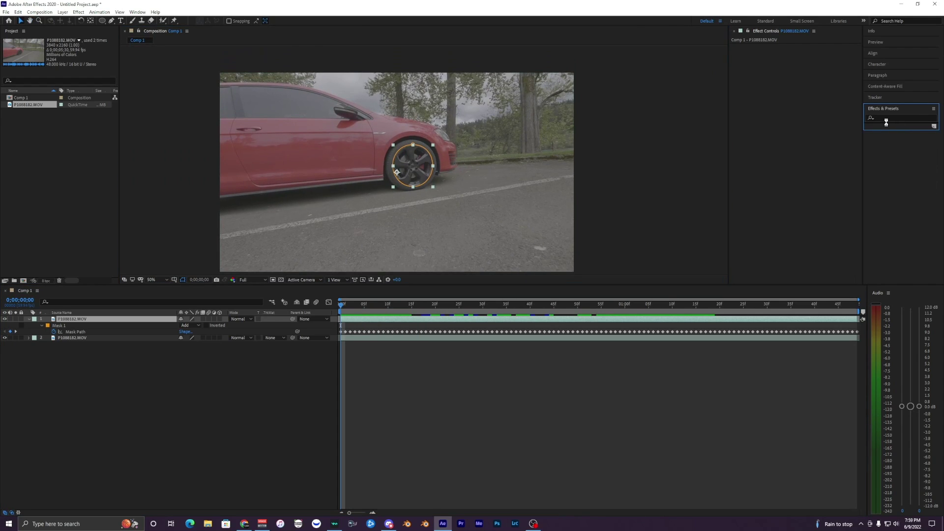
pyautogui.click(890, 117)
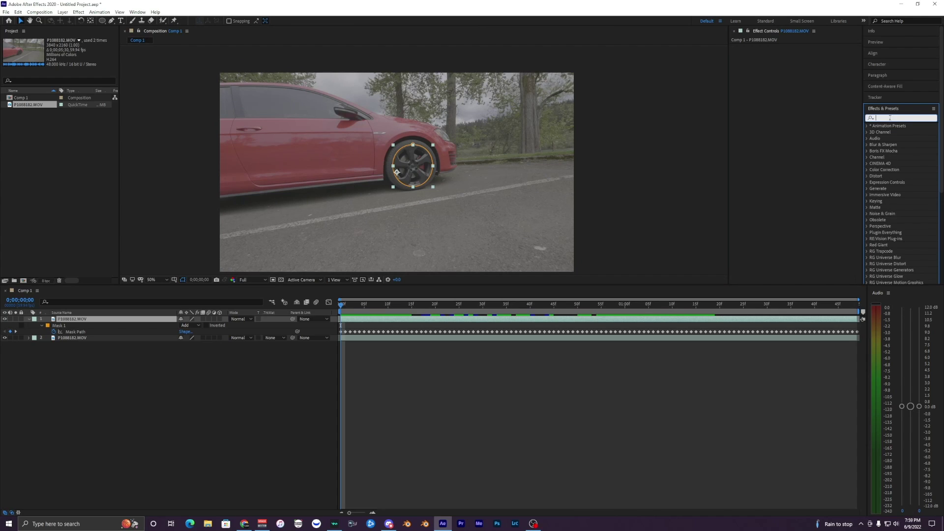
pyautogui.write('saber')
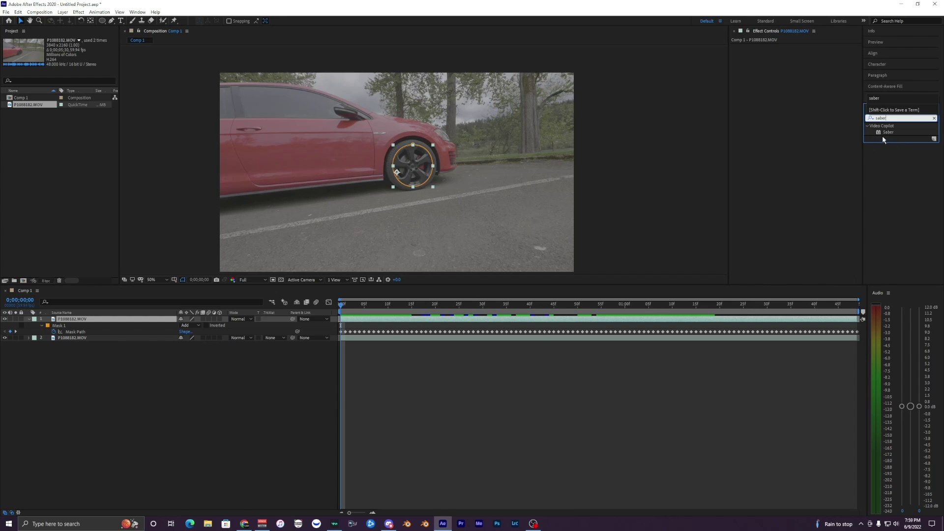
pyautogui.moveTo(886, 136); pyautogui.dragTo(358, 322)
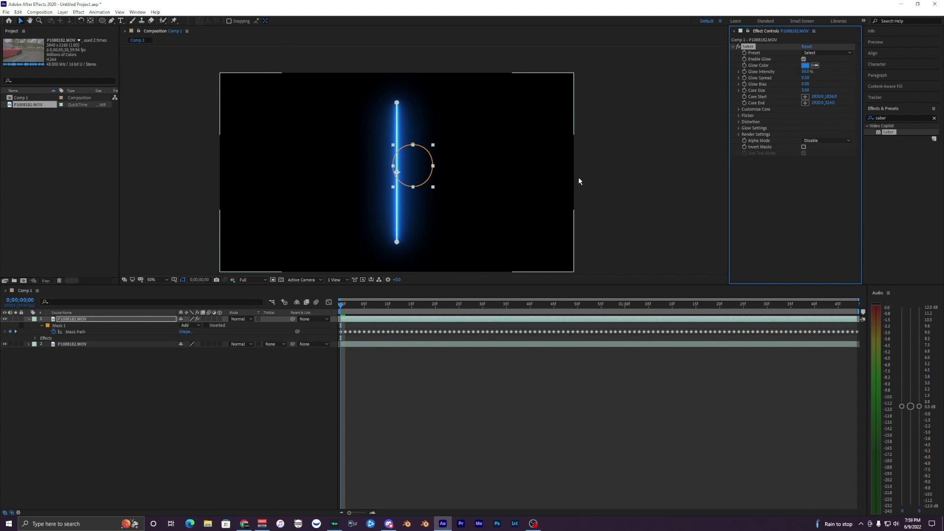
# Set Saber's Core Type to Layer Masks and lower the preview resolution to Quarter.
pyautogui.click(739, 110)
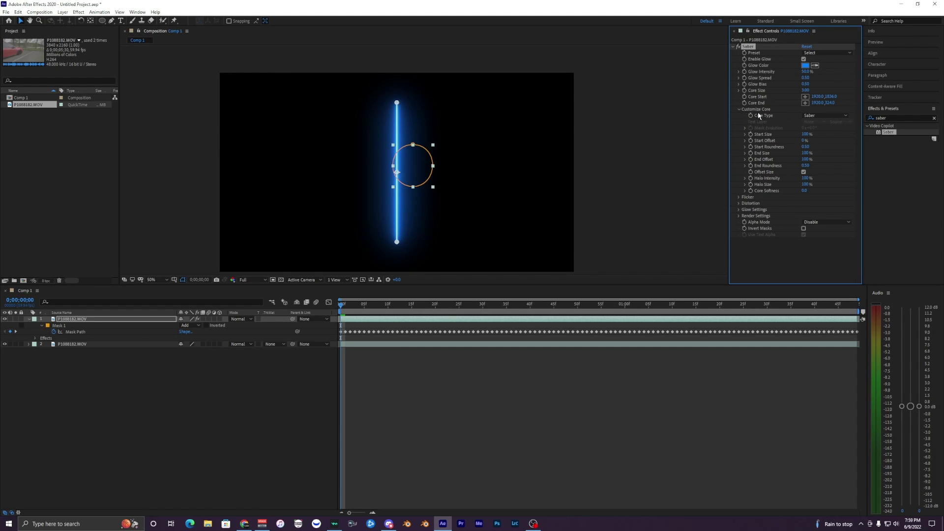
pyautogui.click(825, 115)
pyautogui.click(826, 126)
pyautogui.moveTo(343, 308); pyautogui.dragTo(273, 302)
pyautogui.click(255, 279)
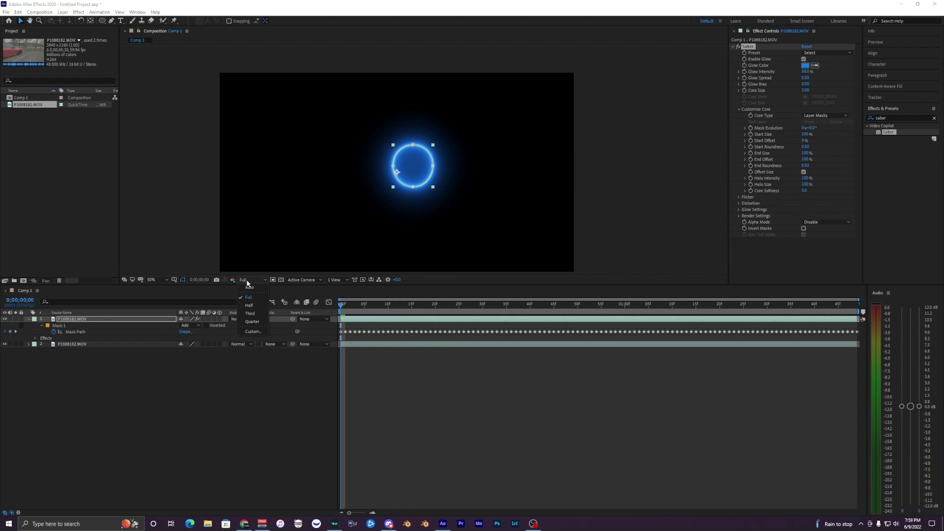
pyautogui.click(249, 320)
pyautogui.click(410, 305)
pyautogui.moveTo(409, 305); pyautogui.dragTo(305, 312)
pyautogui.click(754, 193)
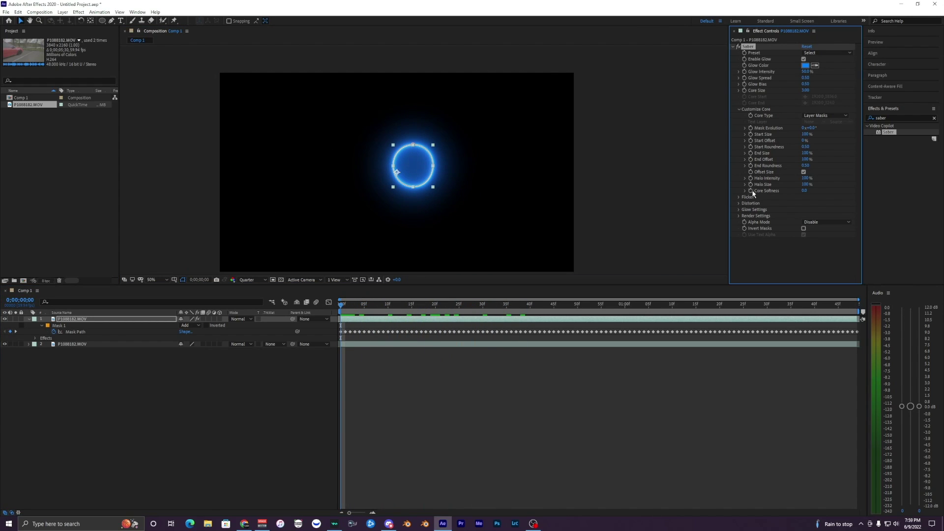
# Set Saber's Render Settings Composite to Transparent so the car footage shows through.
pyautogui.click(738, 217)
pyautogui.scroll(-1, 782, 230)
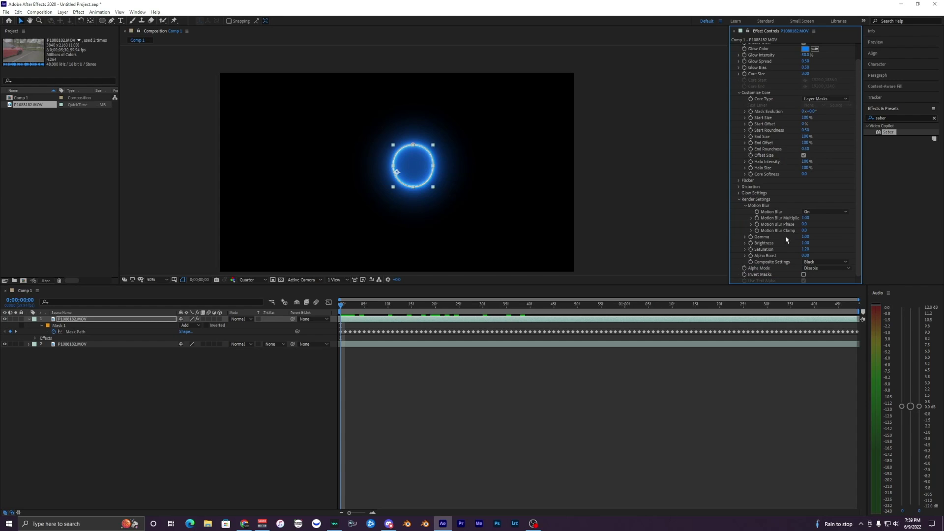
pyautogui.click(809, 262)
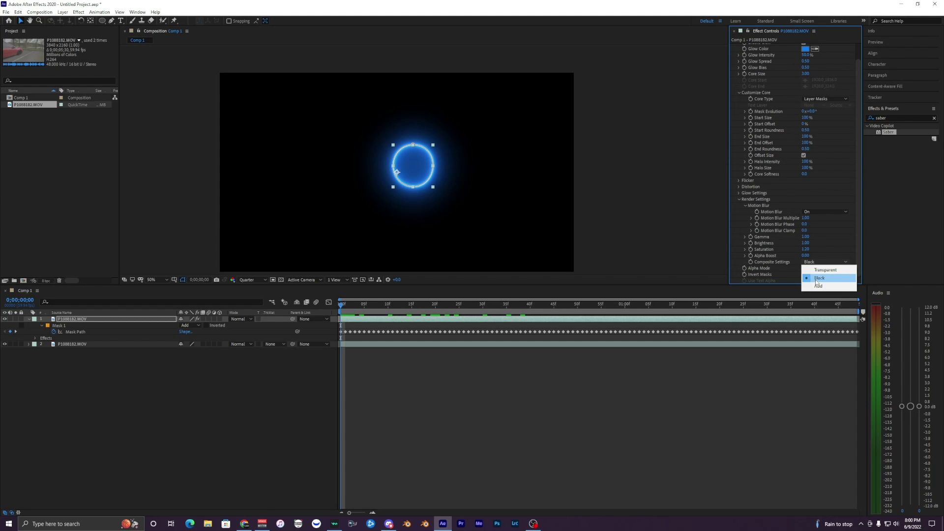
pyautogui.click(824, 271)
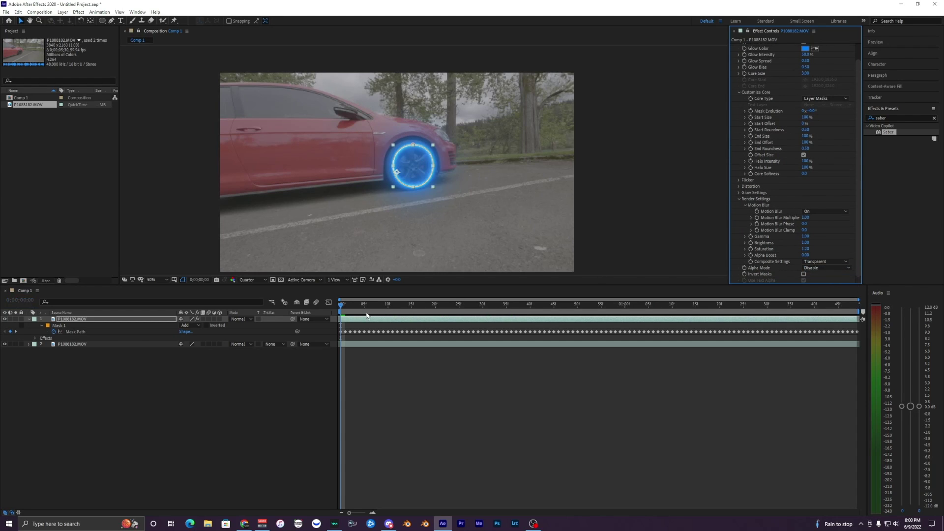
pyautogui.moveTo(330, 308); pyautogui.dragTo(276, 302)
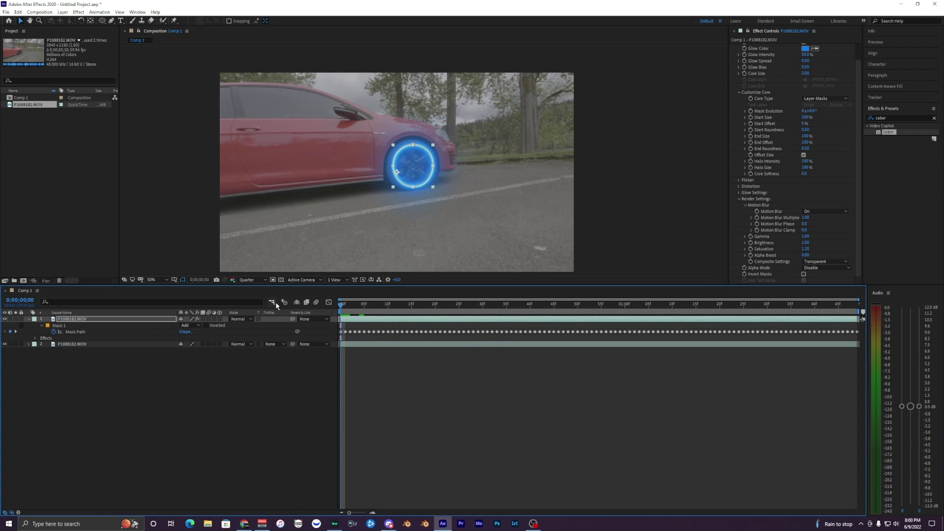
# Preview the blue ring, then apply the Neon Saber preset for a pink glow.
pyautogui.press('space')
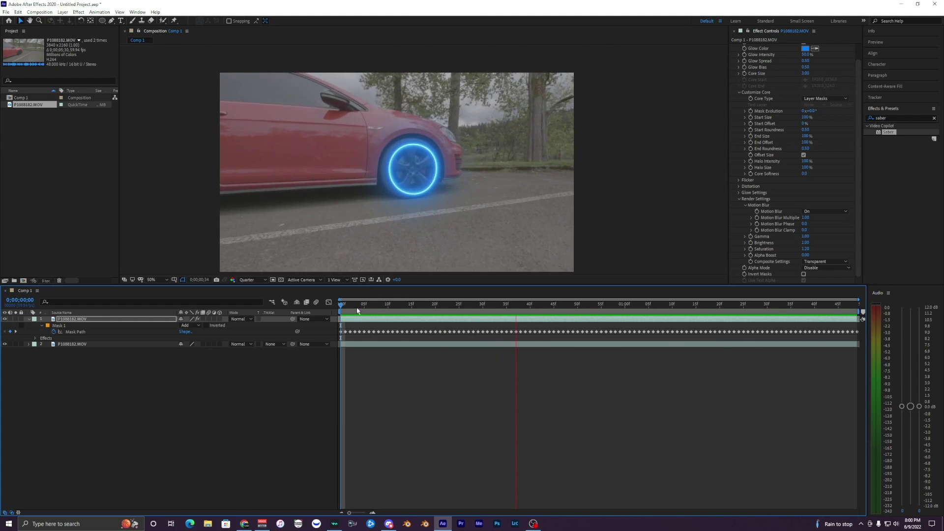
pyautogui.press('space')
pyautogui.click(351, 320)
pyautogui.scroll(2, 772, 175)
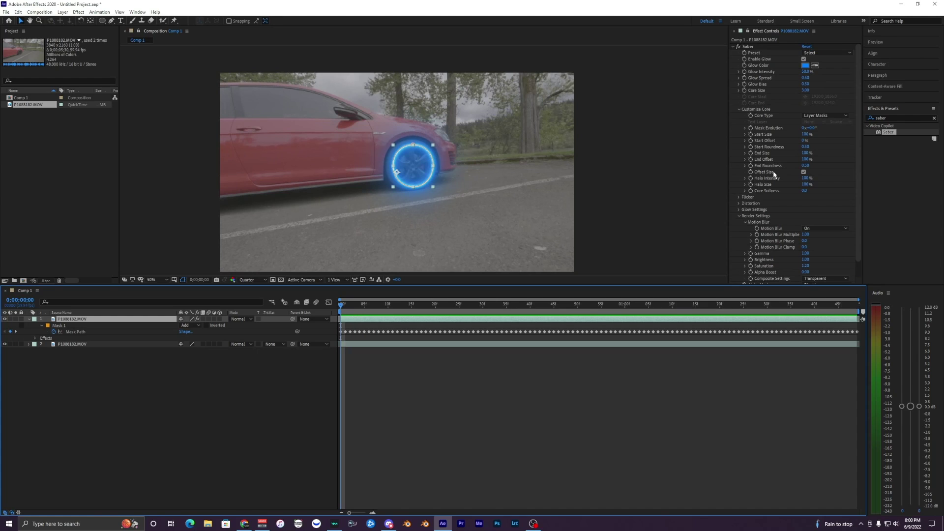
pyautogui.click(827, 53)
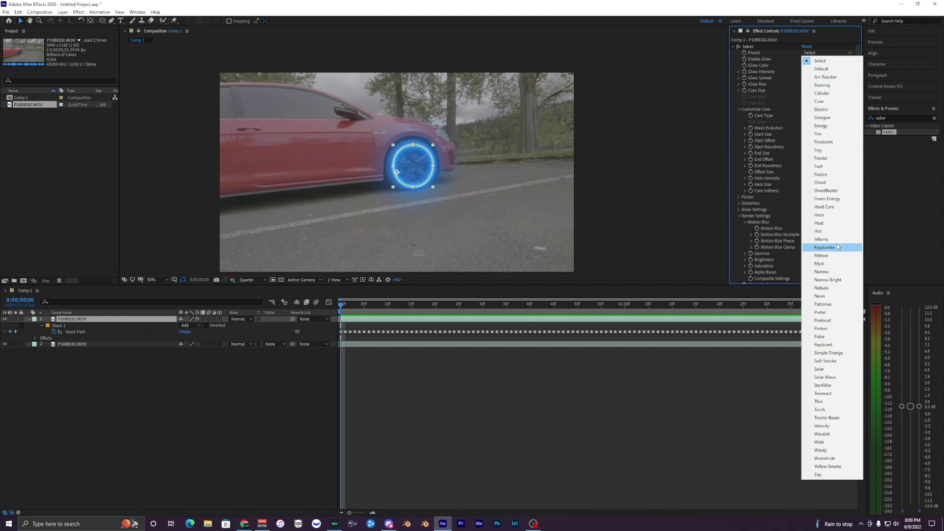
pyautogui.click(830, 295)
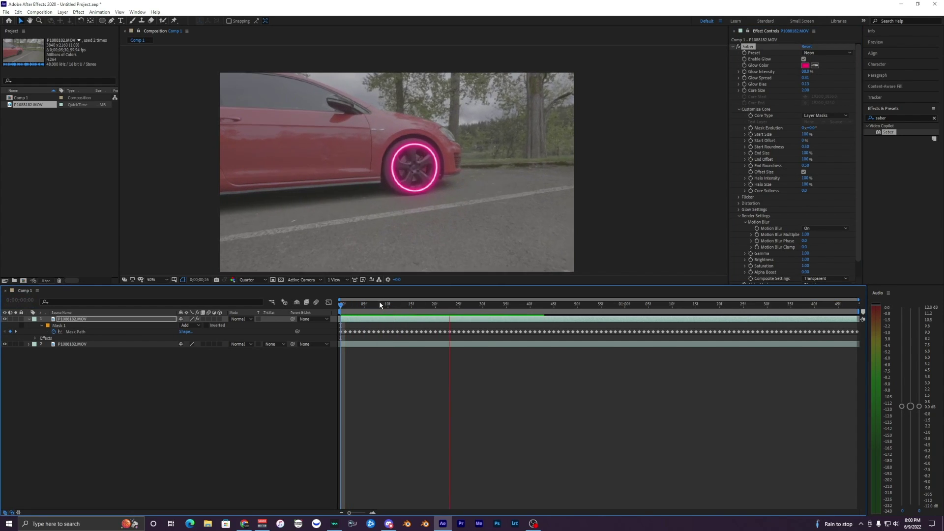
pyautogui.press('space')
pyautogui.click(352, 322)
pyautogui.press('space')
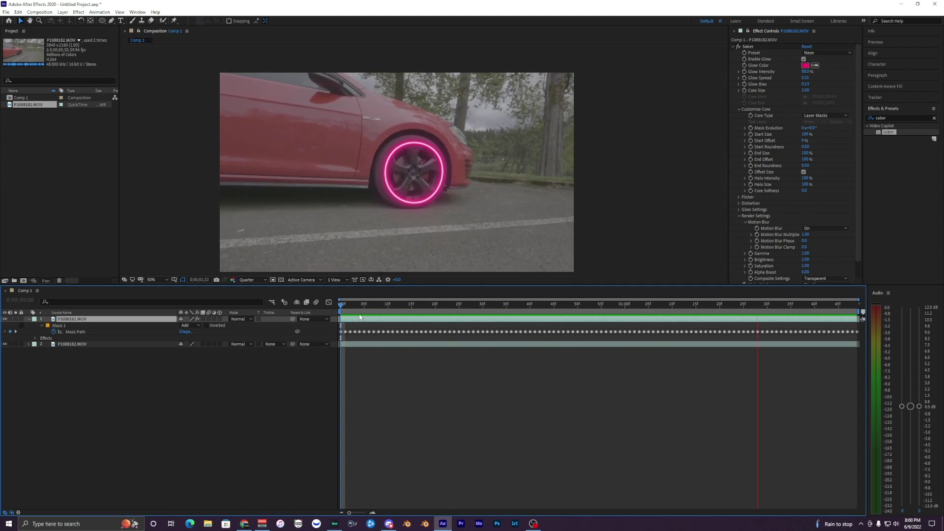
pyautogui.press('space')
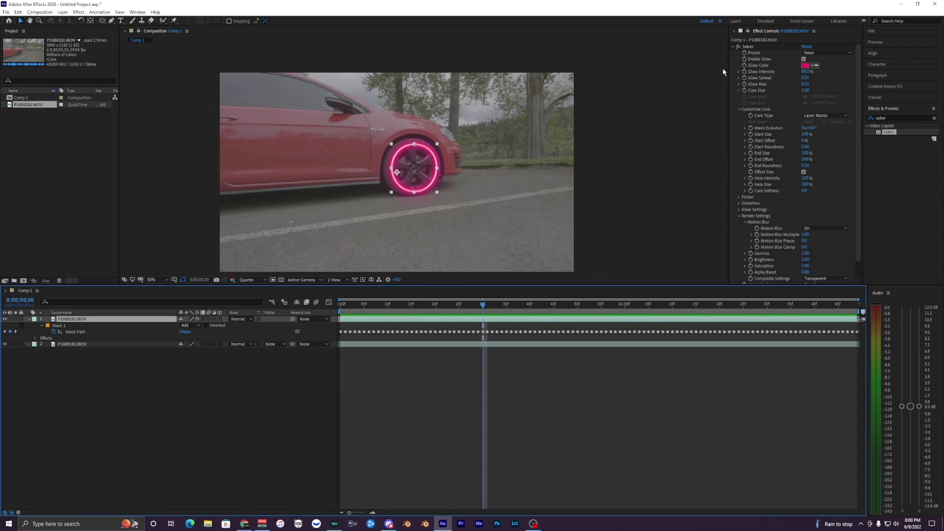
# Compare the Fire, Thin and Portal Saber presets with a preview of each.
pyautogui.click(819, 52)
pyautogui.click(818, 134)
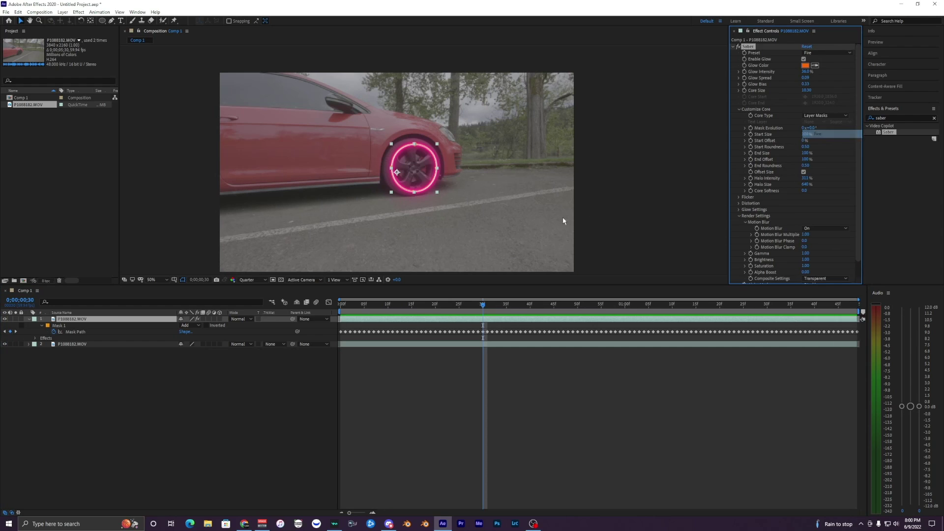
pyautogui.press('space')
pyautogui.press('space')
pyautogui.click(808, 54)
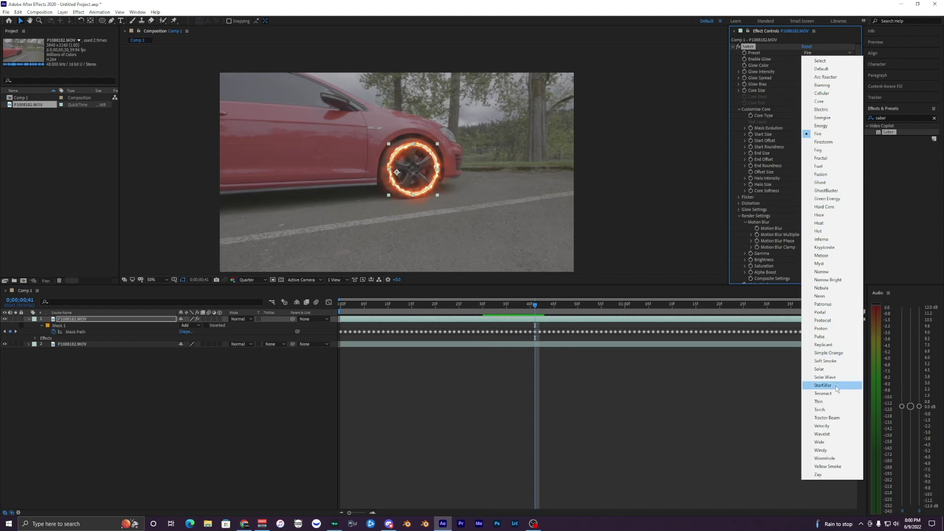
pyautogui.click(821, 402)
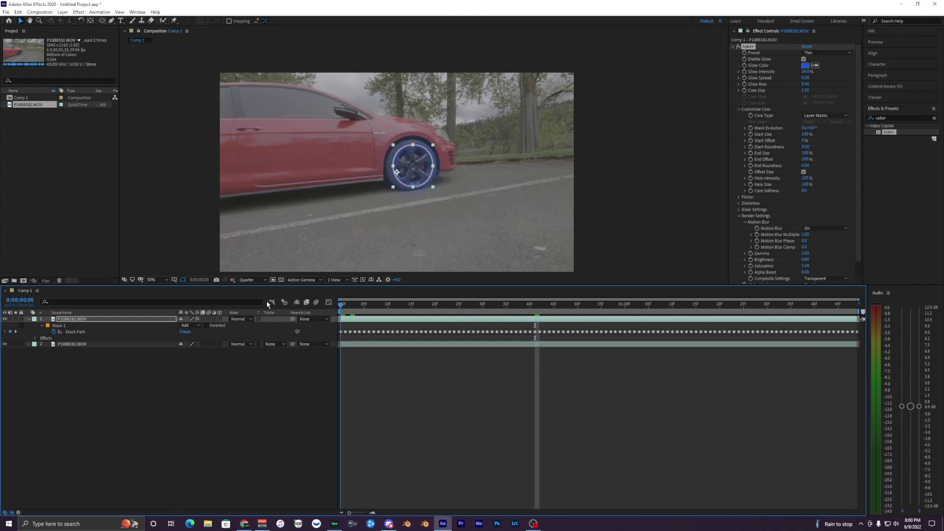
pyautogui.click(341, 311)
pyautogui.press('space')
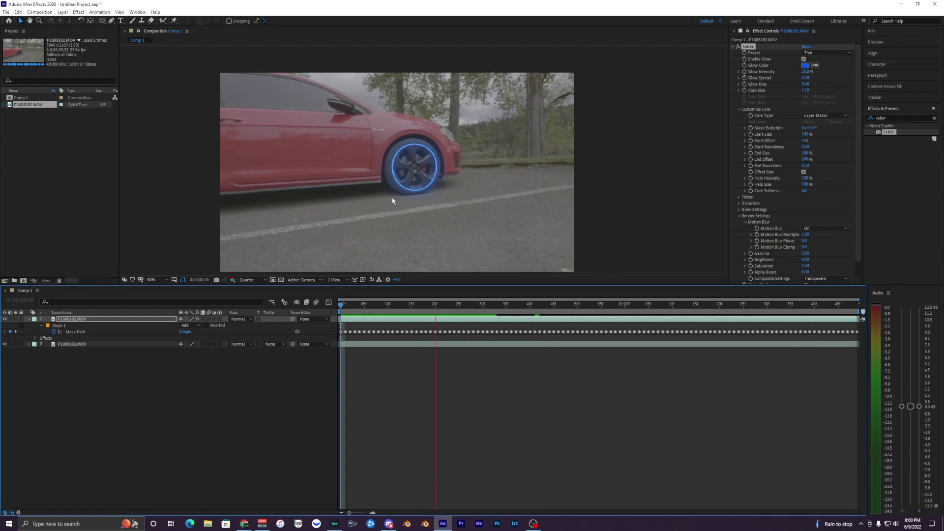
pyautogui.click(816, 52)
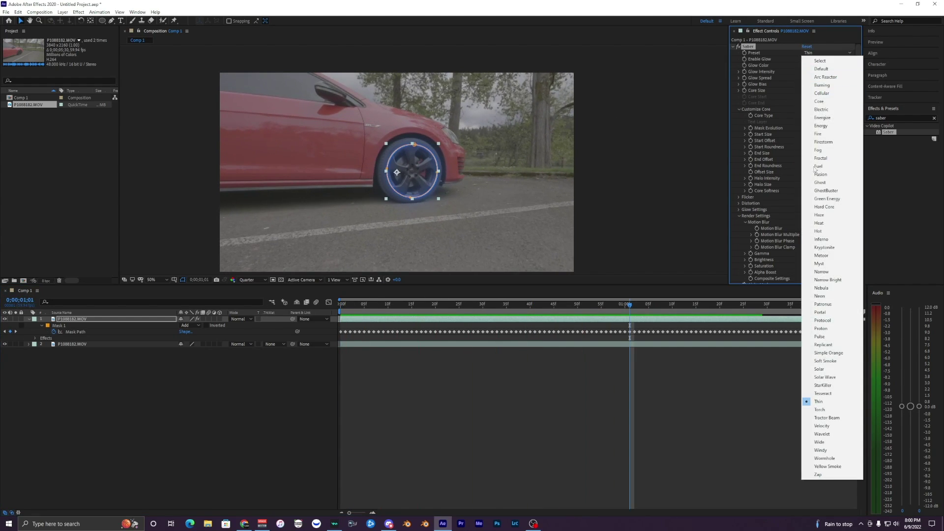
pyautogui.click(826, 312)
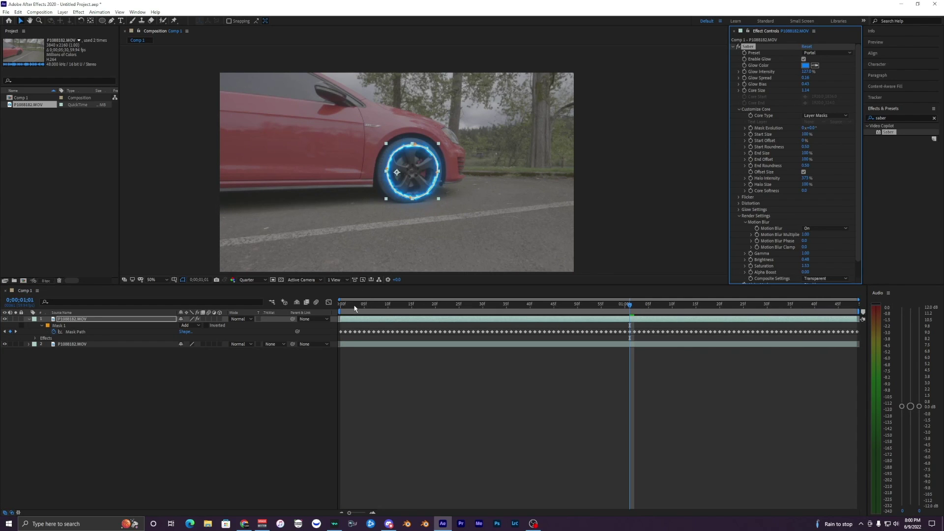
pyautogui.press('space')
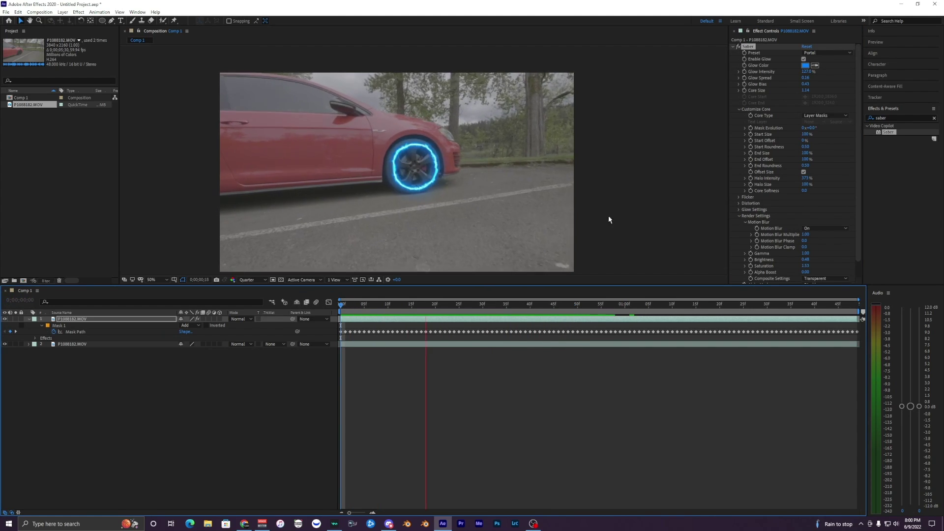
pyautogui.click(826, 53)
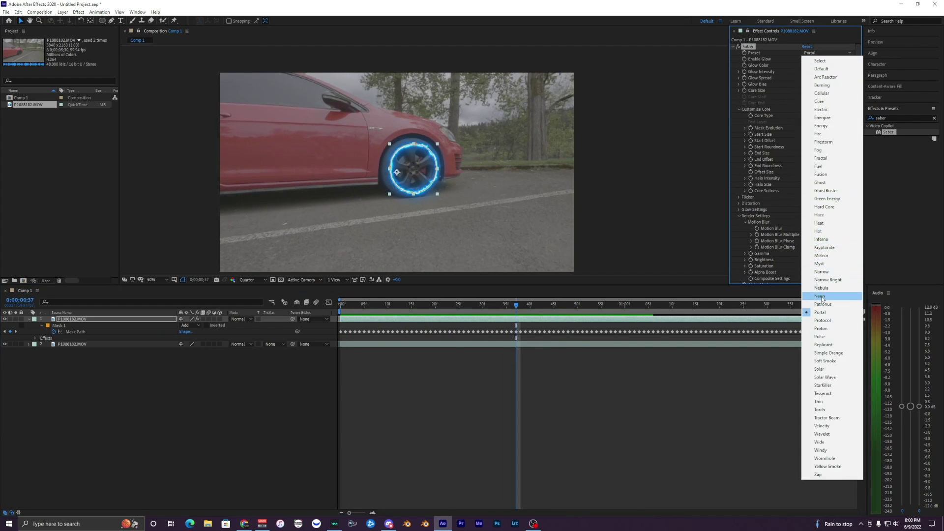
# Reapply the Neon preset, set its Glow Color to red FF0000, and preview.
pyautogui.click(819, 296)
pyautogui.press('space')
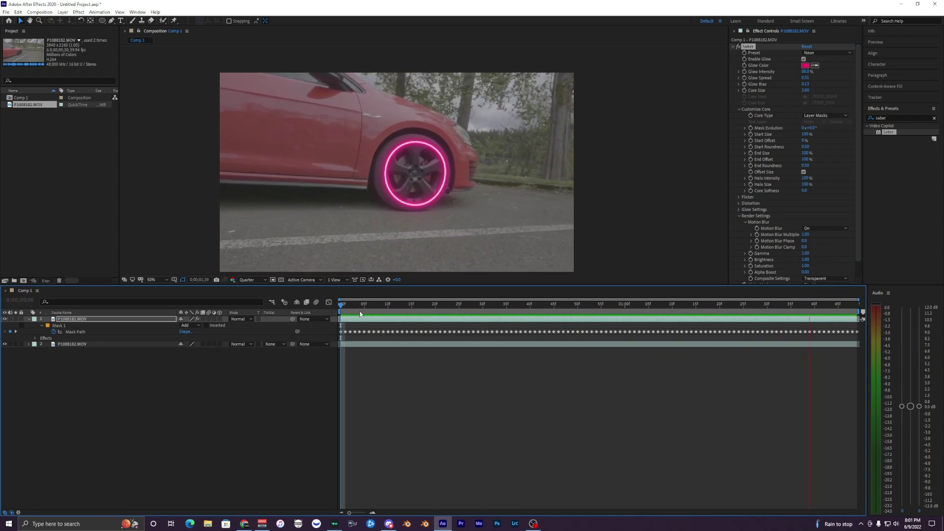
pyautogui.press('space')
pyautogui.click(806, 65)
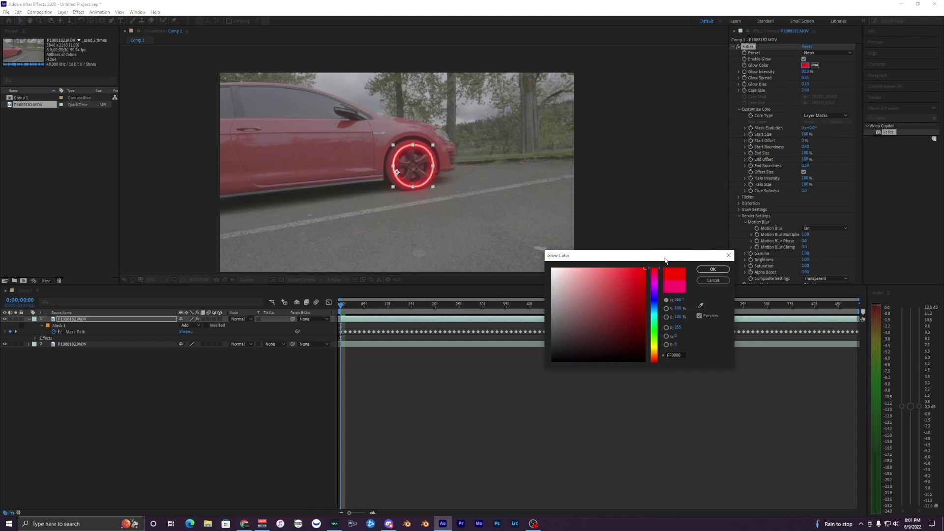
pyautogui.click(712, 270)
pyautogui.press('space')
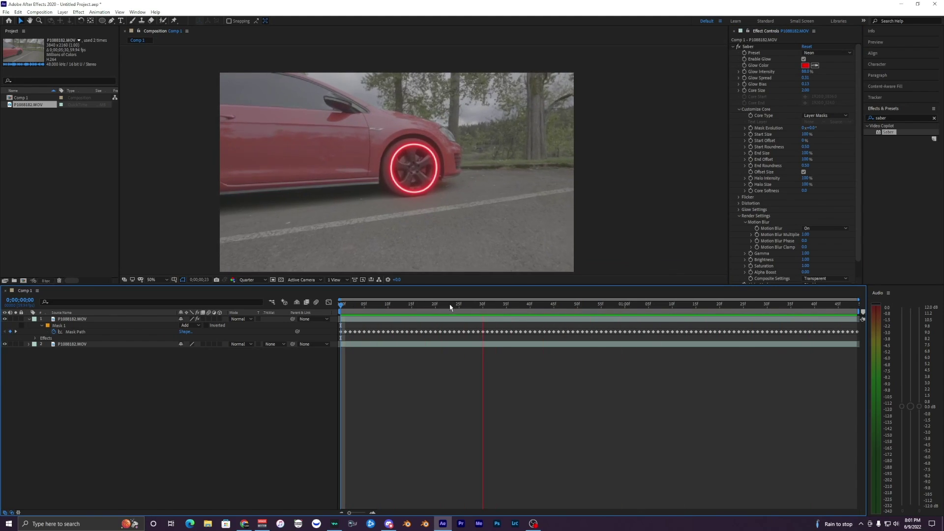
pyautogui.press('space')
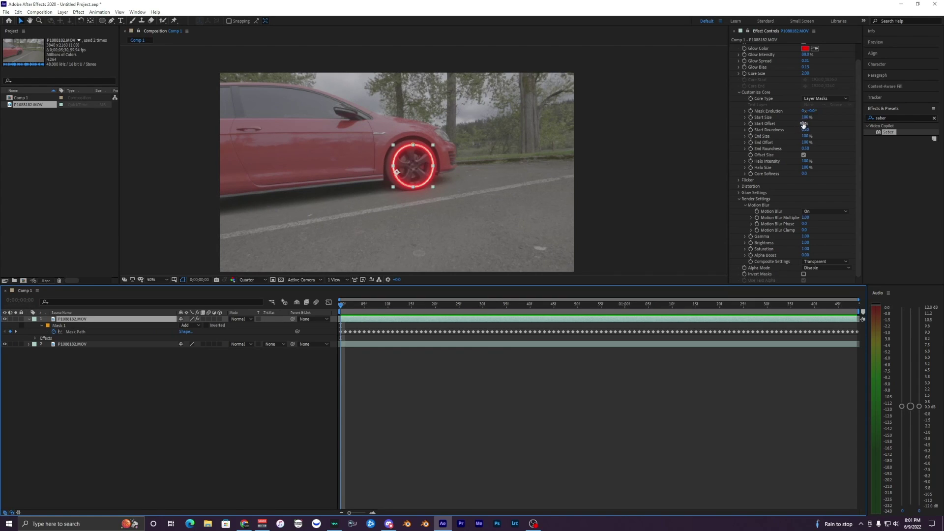
pyautogui.moveTo(805, 118); pyautogui.dragTo(789, 118)
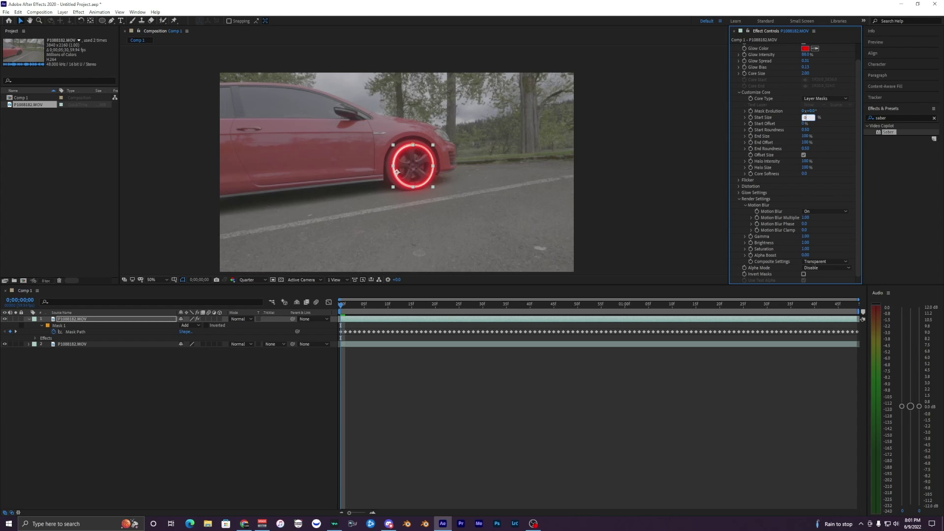
pyautogui.click(570, 288)
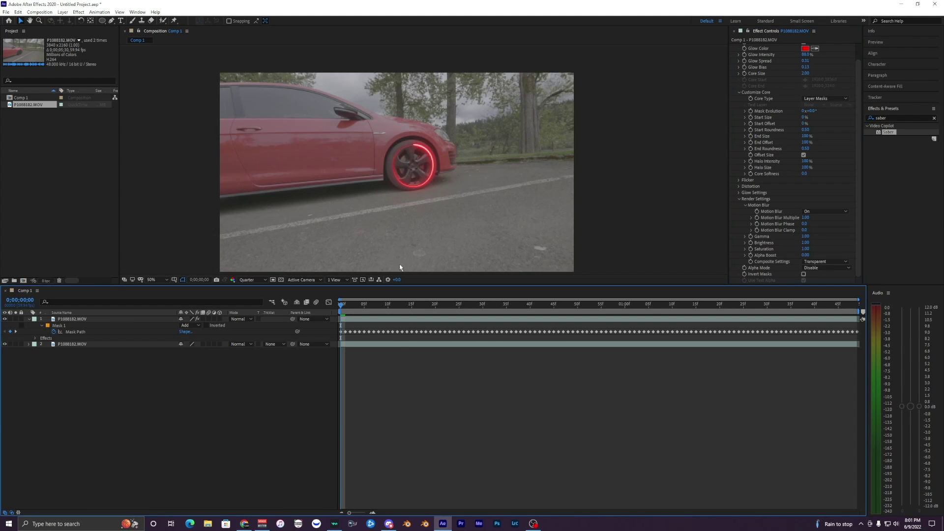
pyautogui.press('space')
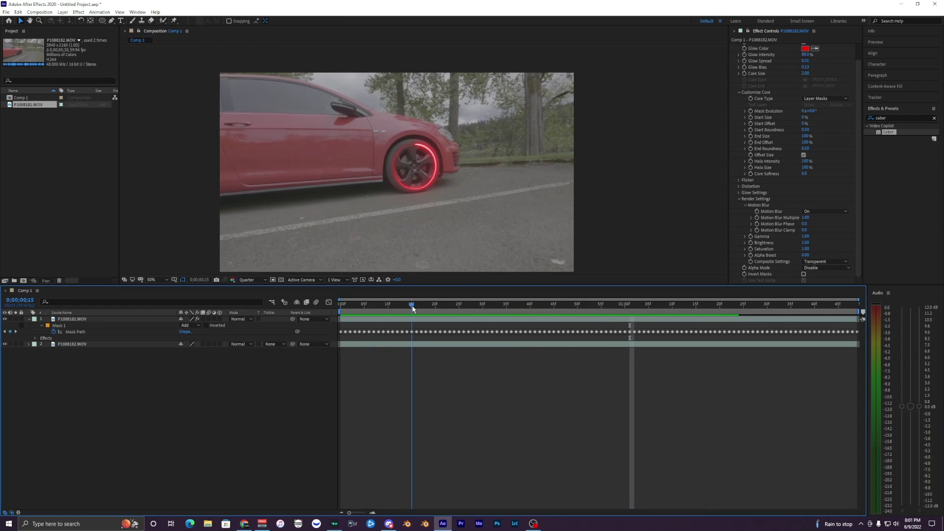
pyautogui.scroll(2, 411, 156)
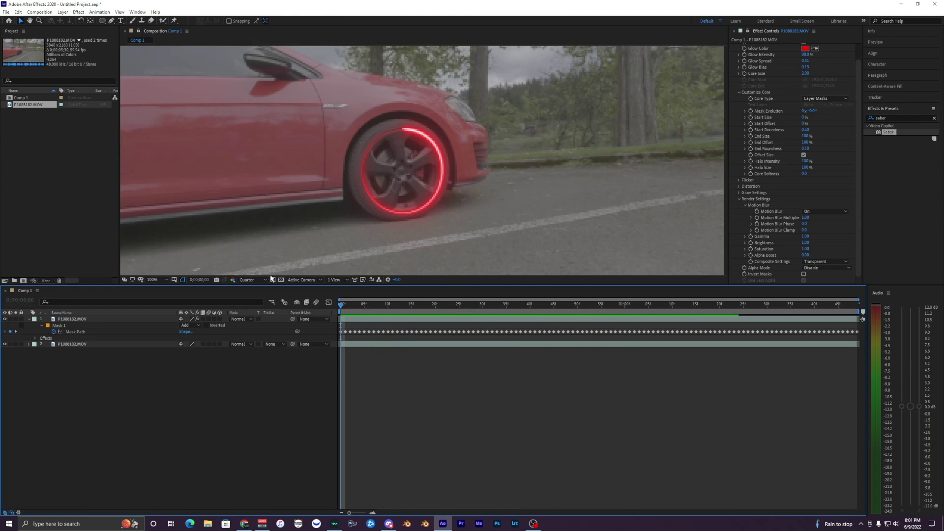
pyautogui.scroll(-2, 401, 218)
pyautogui.scroll(2, 414, 200)
pyautogui.scroll(-2, 419, 179)
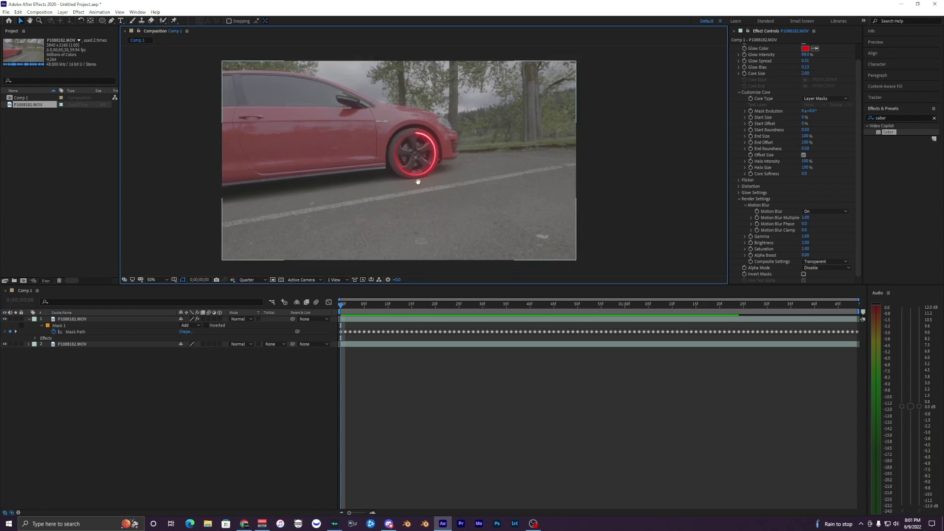
pyautogui.click(357, 320)
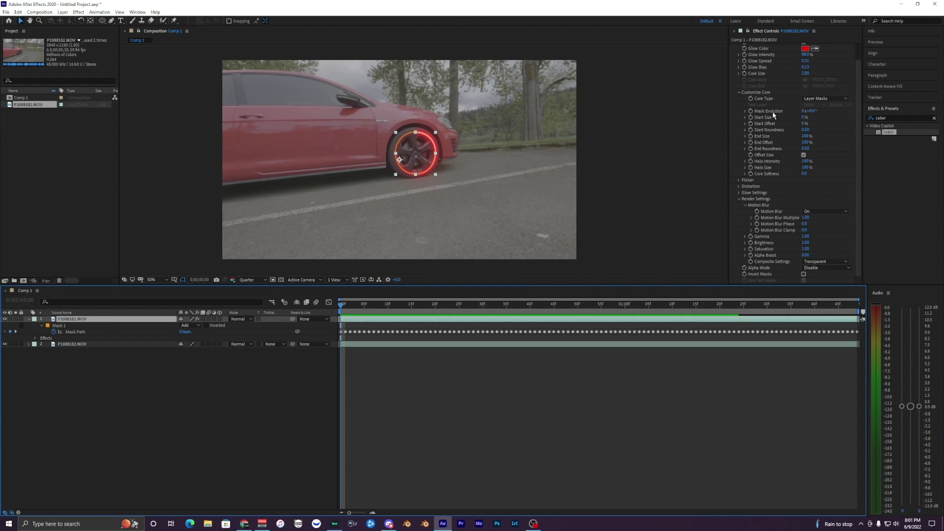
# Keyframe Mask Evolution at 0° on the first frame and rotate it higher at the clip's end.
pyautogui.click(751, 111)
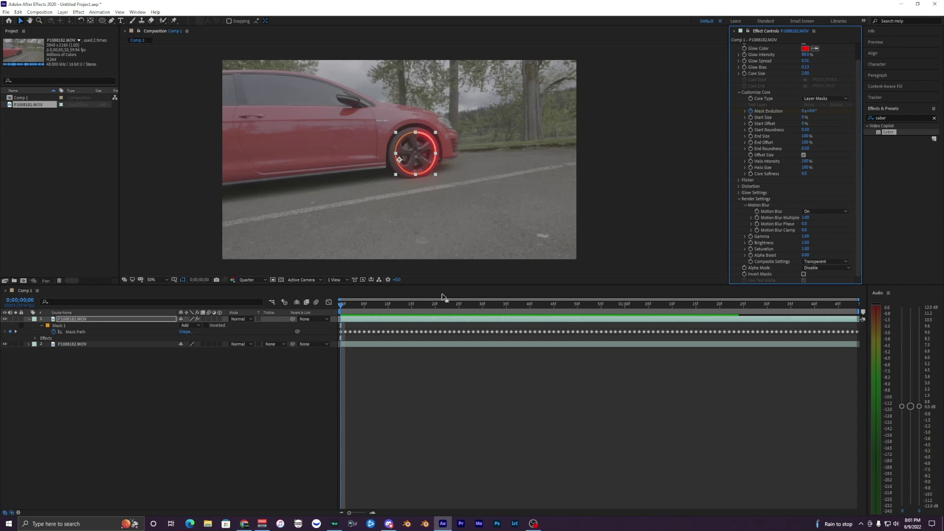
pyautogui.moveTo(349, 309); pyautogui.dragTo(906, 326)
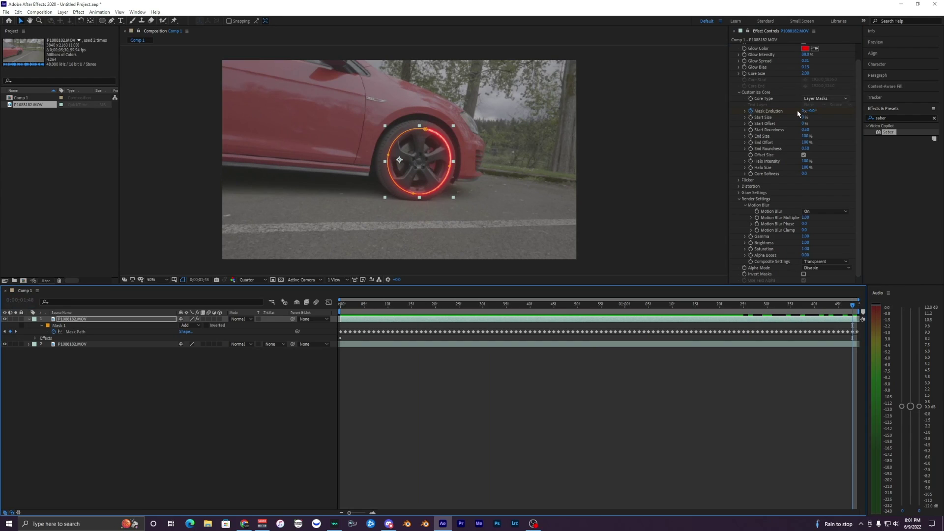
pyautogui.moveTo(814, 114); pyautogui.dragTo(856, 112)
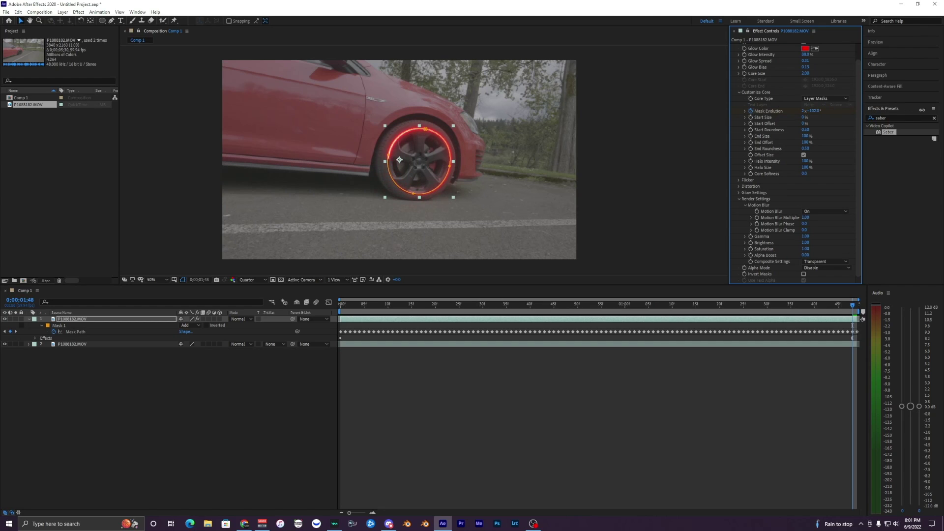
# Reveal the keyframed properties with U and preview the spinning red glow.
pyautogui.moveTo(469, 306); pyautogui.dragTo(299, 311)
pyautogui.press('space')
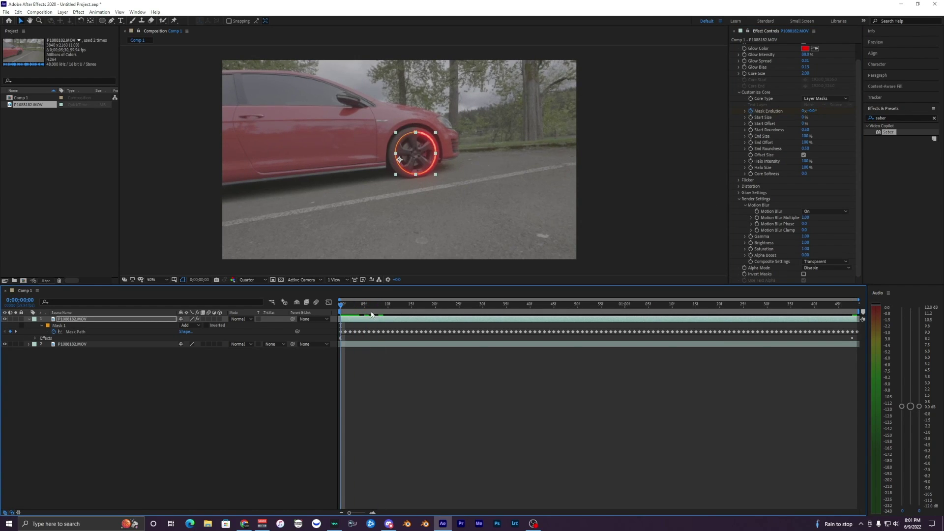
pyautogui.press('u')
pyautogui.press('u')
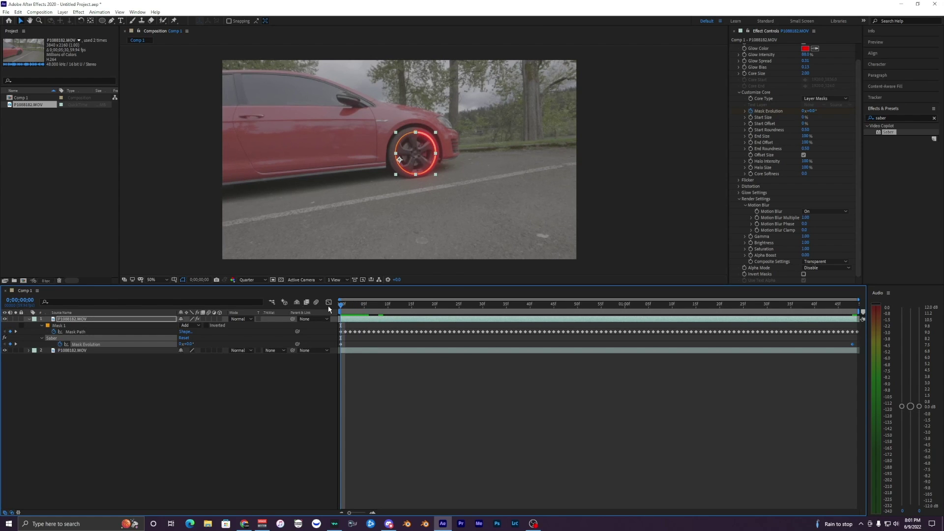
pyautogui.press('space')
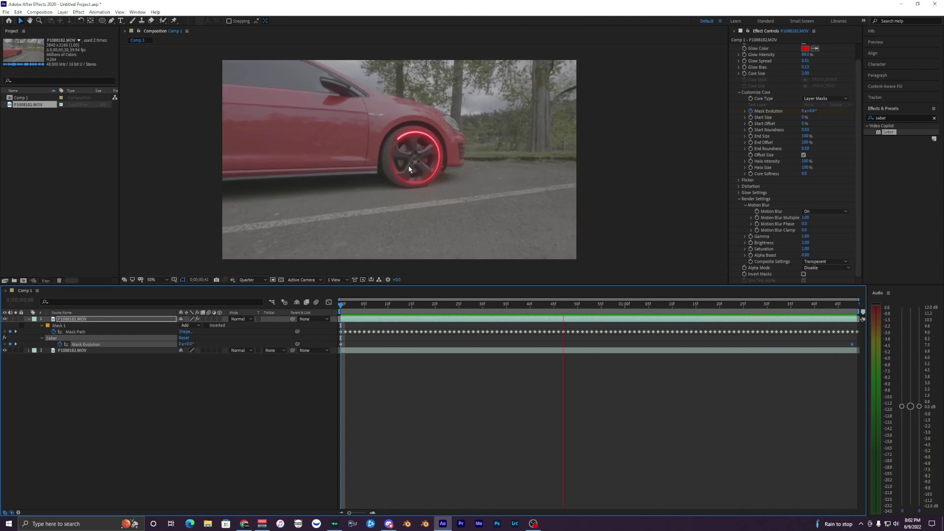
pyautogui.scroll(2, 783, 130)
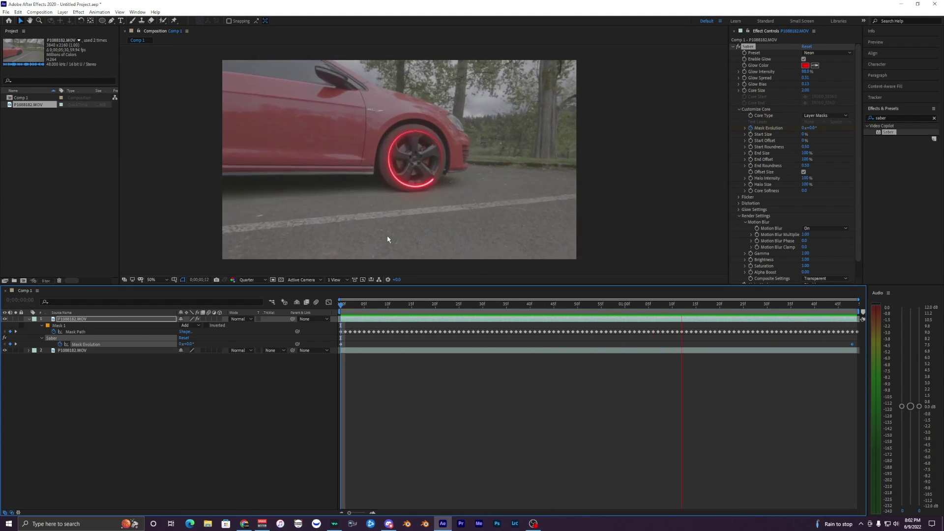
pyautogui.press('space')
pyautogui.press('space')
pyautogui.scroll(2, 424, 162)
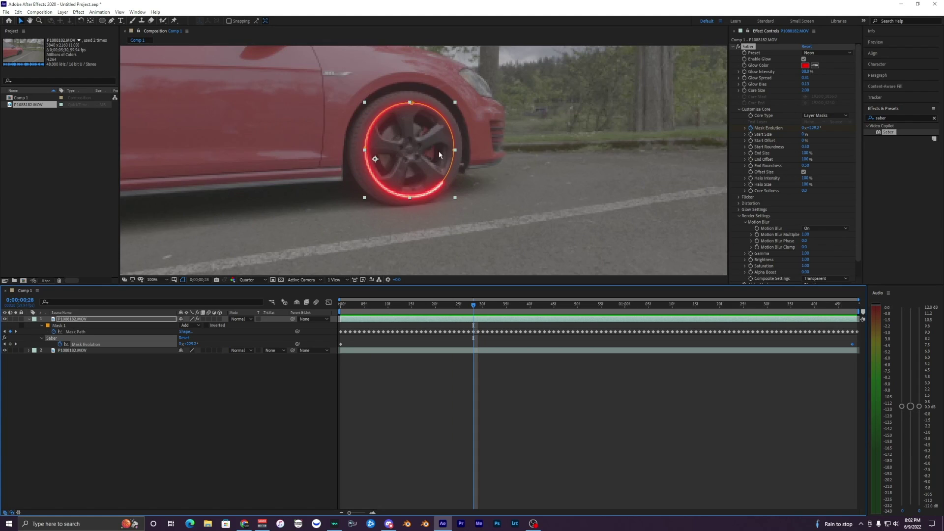
pyautogui.moveTo(420, 308); pyautogui.dragTo(306, 273)
pyautogui.scroll(-1, 422, 166)
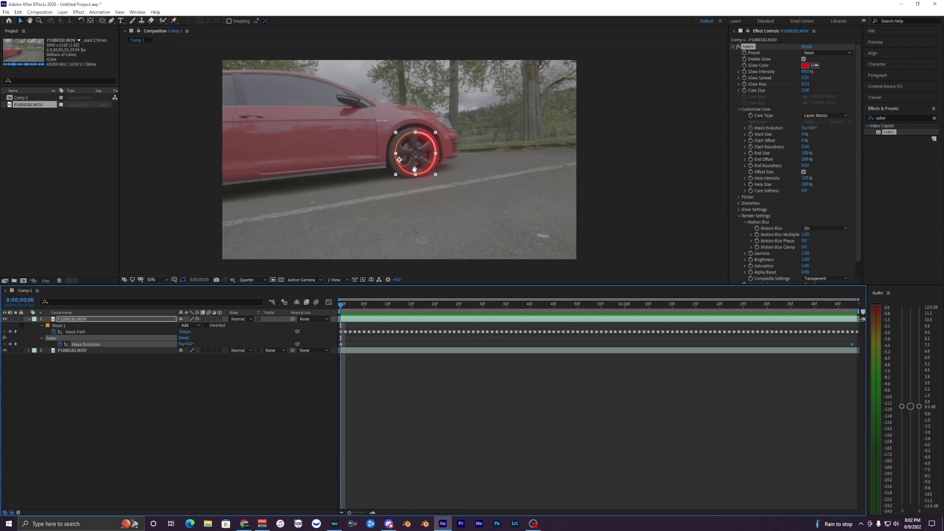
# Lower Saber's End Offset to 37% and preview the red arc sweeping the rim.
pyautogui.press('space')
pyautogui.press('space')
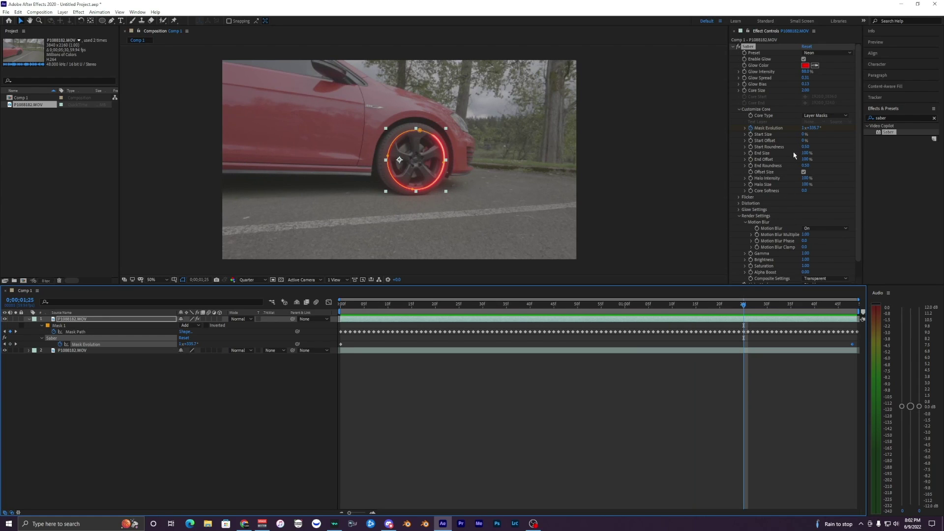
pyautogui.moveTo(803, 160); pyautogui.dragTo(796, 160)
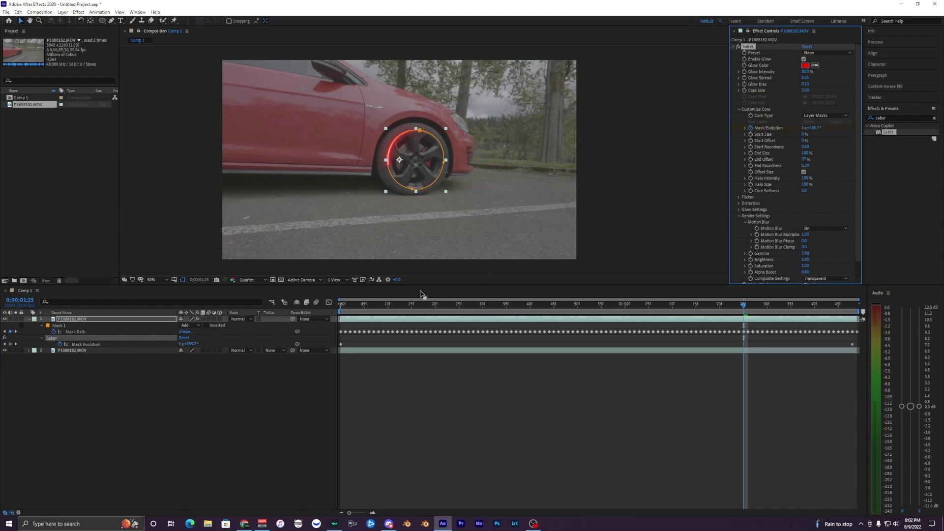
pyautogui.click(314, 303)
pyautogui.press('space')
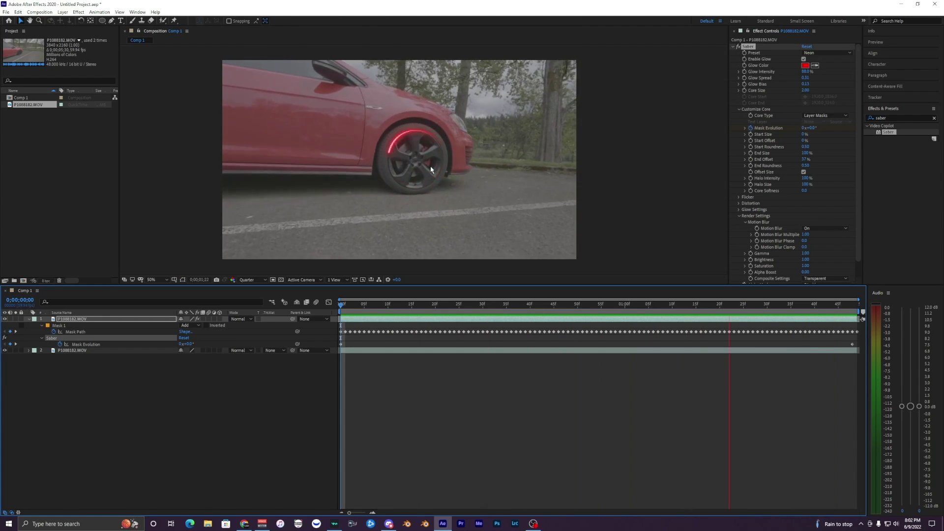
pyautogui.press('space')
# Replay the red Neon arc, then stop it with the car layer selected and the playhead rewound.
pyautogui.press('space')
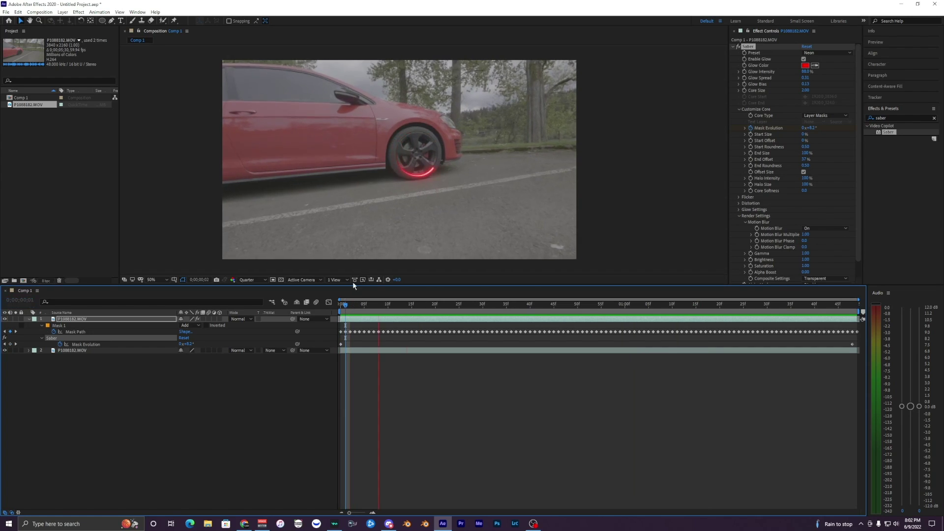
pyautogui.press('space')
pyautogui.click(363, 318)
pyautogui.moveTo(353, 306); pyautogui.dragTo(322, 315)
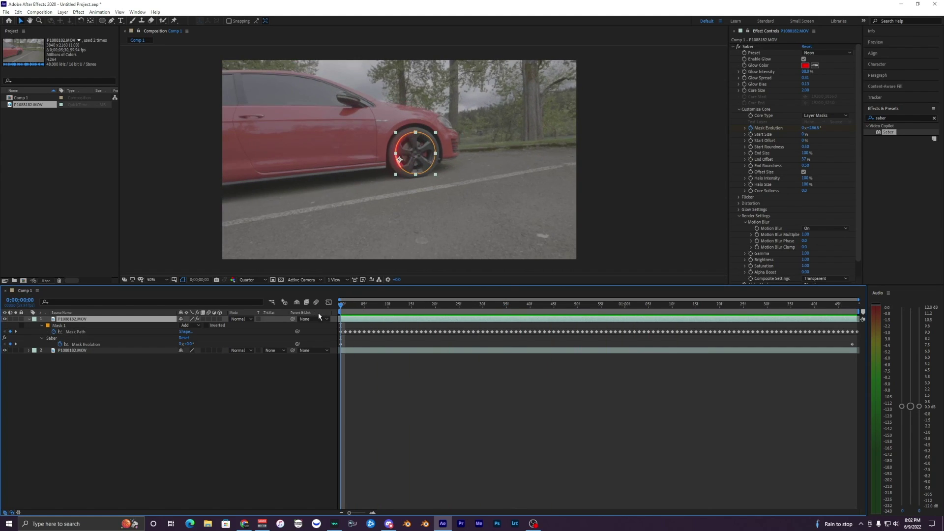
pyautogui.press('space')
pyautogui.press('space')
# Change the Saber preset to Electric and preview the blue arc from the first frame.
pyautogui.click(817, 54)
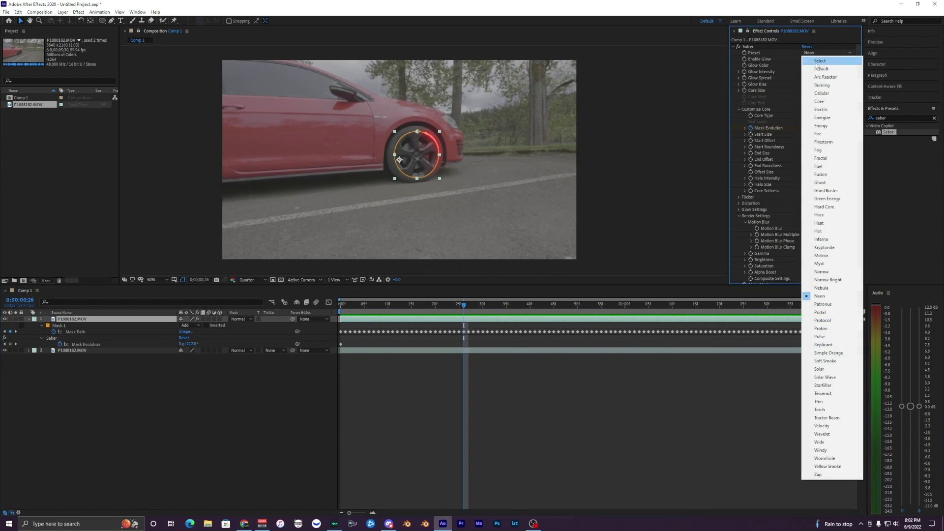
pyautogui.click(821, 110)
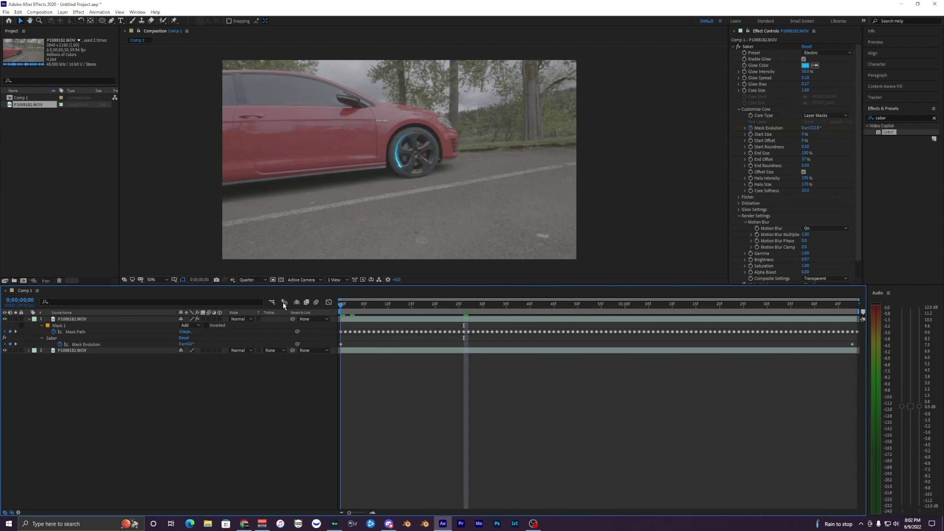
pyautogui.press('Home')
pyautogui.press('space')
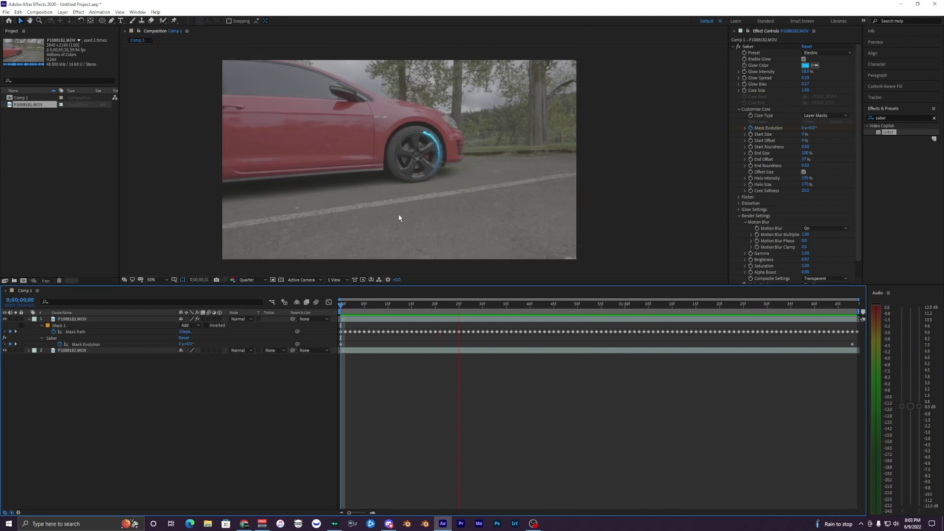
pyautogui.press('space')
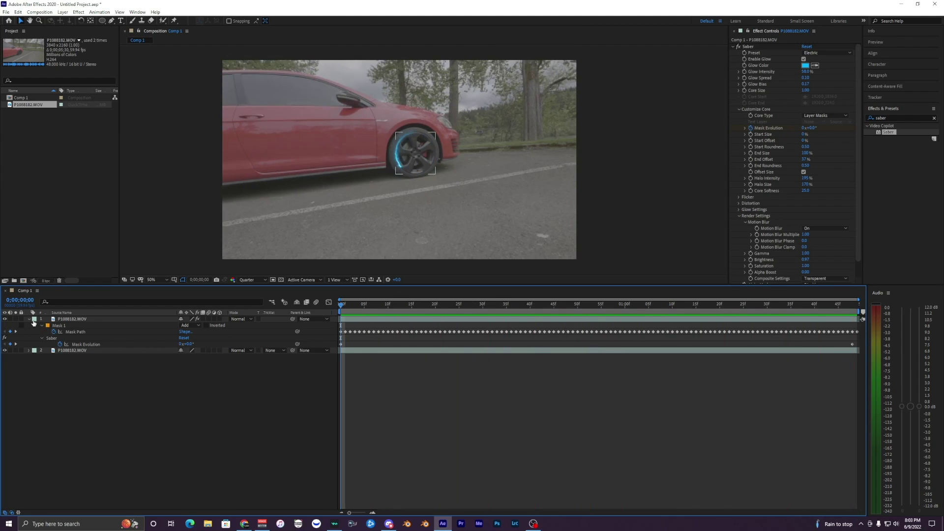
pyautogui.click(29, 319)
pyautogui.click(354, 321)
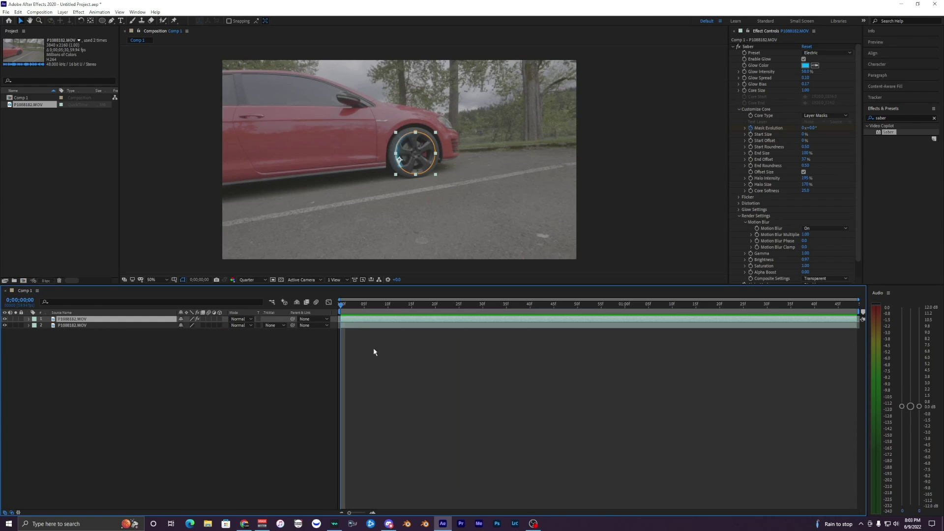
pyautogui.click(357, 325)
pyautogui.click(355, 320)
pyautogui.click(354, 337)
pyautogui.click(350, 325)
pyautogui.click(355, 319)
pyautogui.click(745, 57)
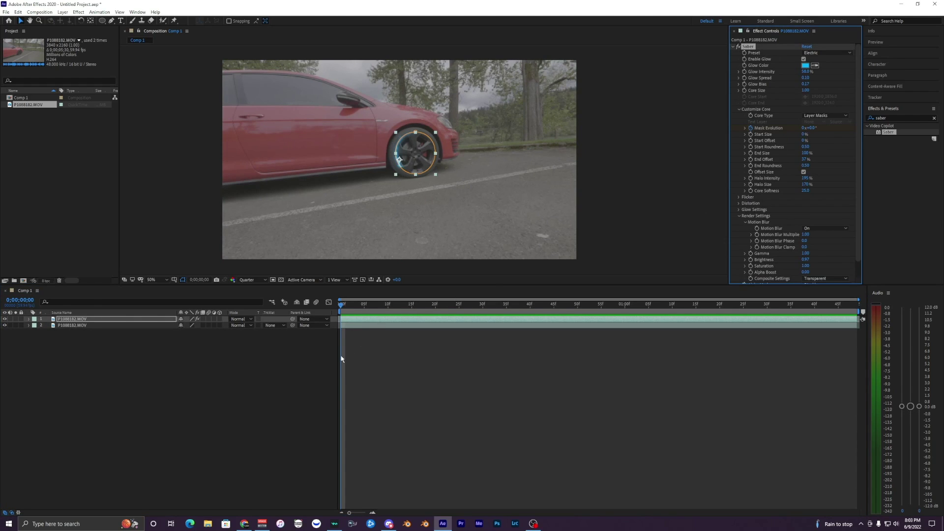
pyautogui.click(349, 327)
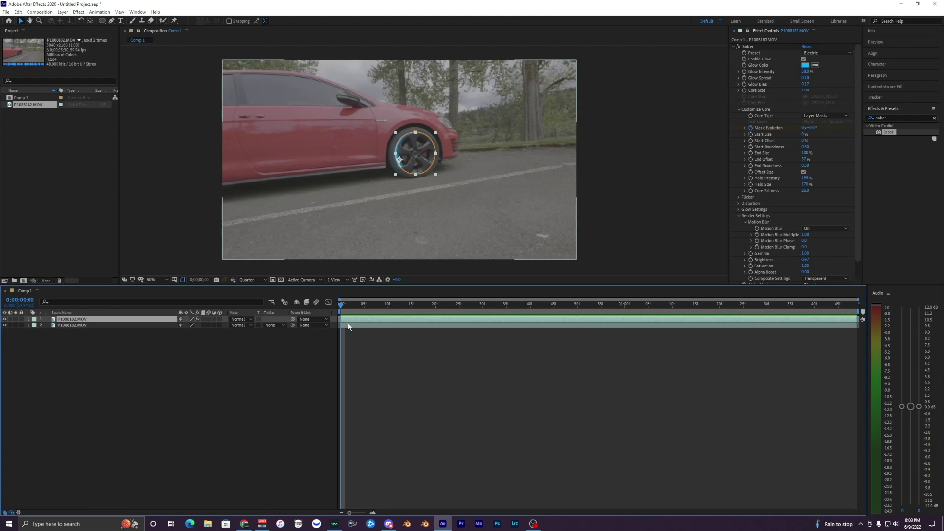
pyautogui.click(353, 338)
pyautogui.click(347, 325)
pyautogui.click(348, 320)
pyautogui.press('space')
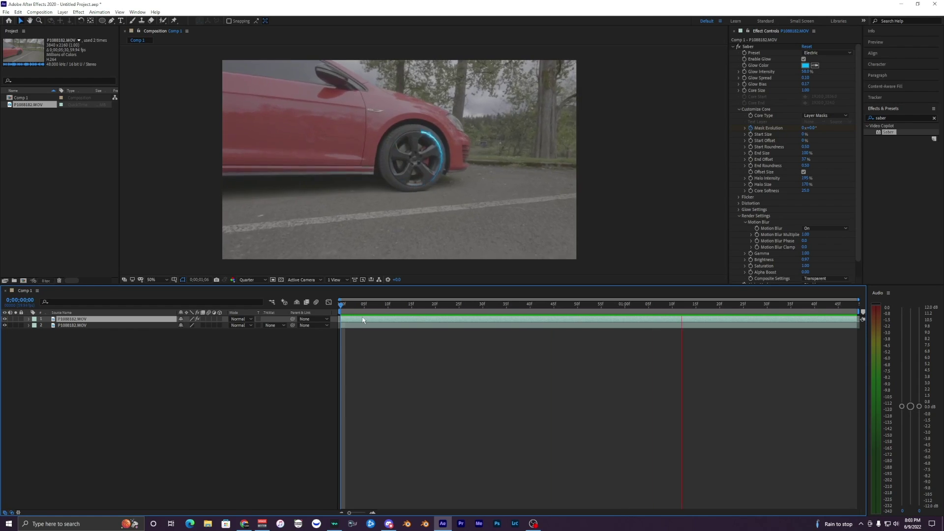
pyautogui.press('space')
pyautogui.click(357, 325)
pyautogui.click(357, 320)
pyautogui.click(354, 331)
pyautogui.click(354, 325)
pyautogui.click(354, 319)
pyautogui.click(355, 331)
pyautogui.click(355, 325)
pyautogui.click(355, 320)
pyautogui.click(359, 333)
pyautogui.click(358, 325)
pyautogui.click(358, 319)
pyautogui.click(357, 319)
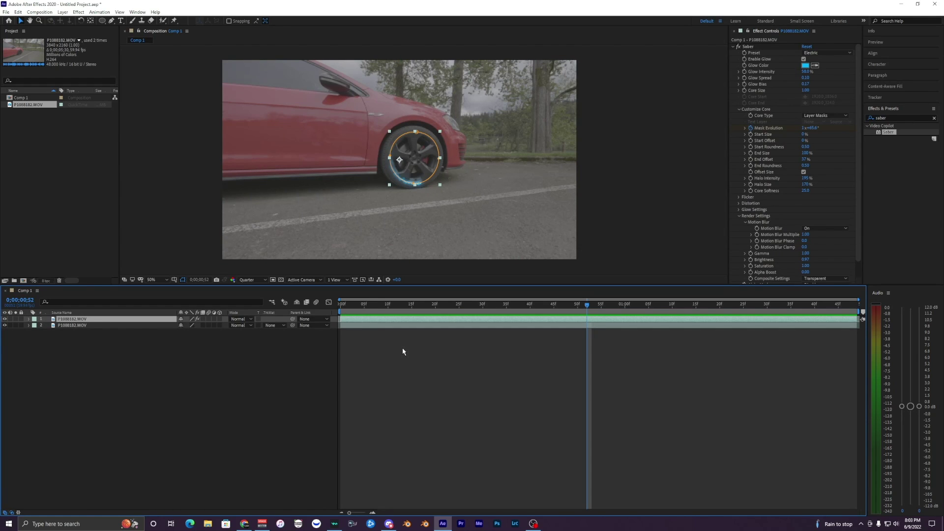
pyautogui.press('Home')
pyautogui.click(347, 332)
pyautogui.click(347, 325)
pyautogui.click(348, 320)
pyautogui.moveTo(341, 308); pyautogui.dragTo(493, 312)
pyautogui.click(479, 333)
pyautogui.click(488, 326)
pyautogui.click(488, 320)
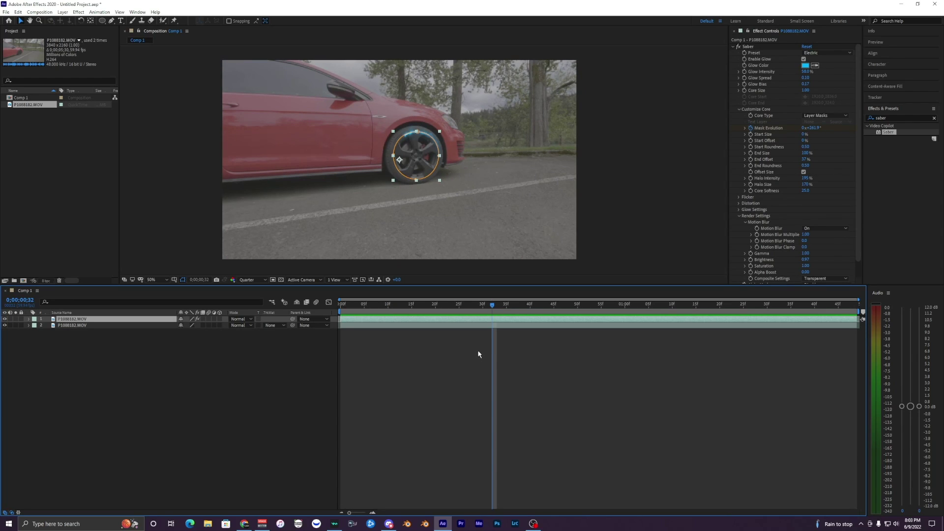
pyautogui.click(478, 352)
pyautogui.click(461, 326)
pyautogui.click(432, 319)
pyautogui.click(435, 339)
pyautogui.click(388, 306)
pyautogui.click(381, 325)
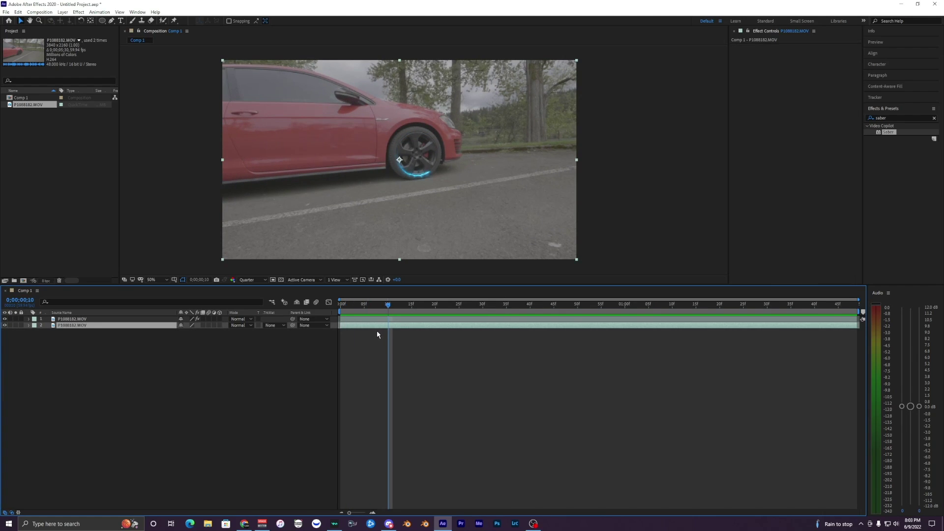
pyautogui.click(377, 331)
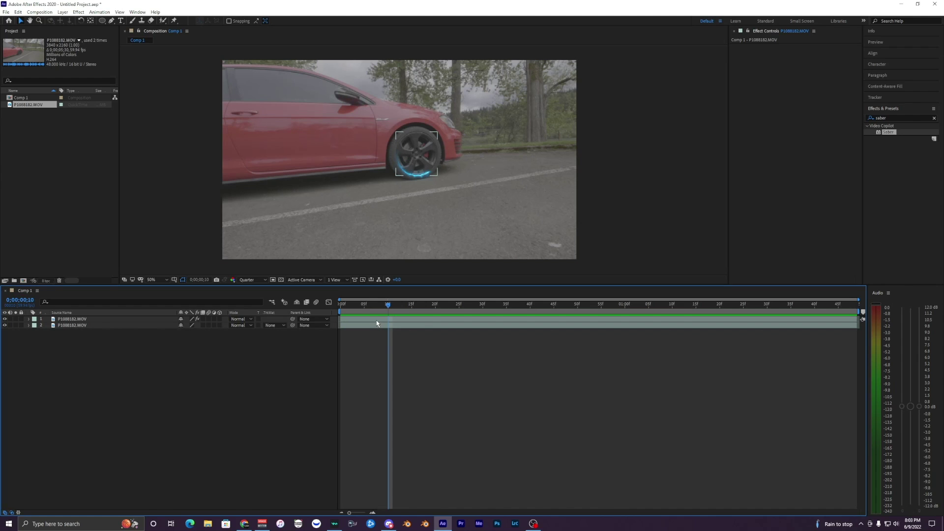